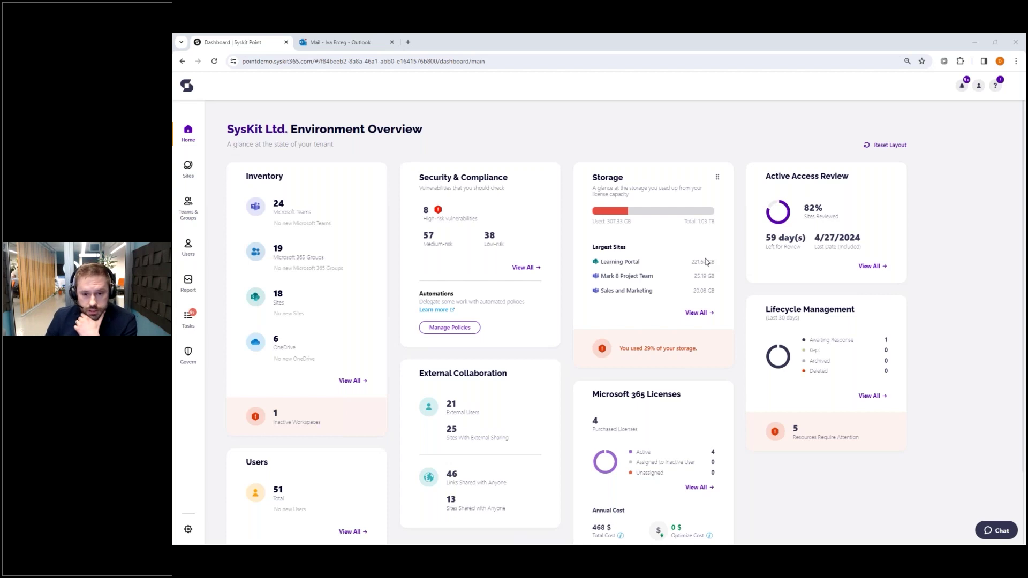
# Step: From Settings > Governance > Policies, open the Tenant Storage Limit policy (25%, High) for editing
pyautogui.click(187, 533)
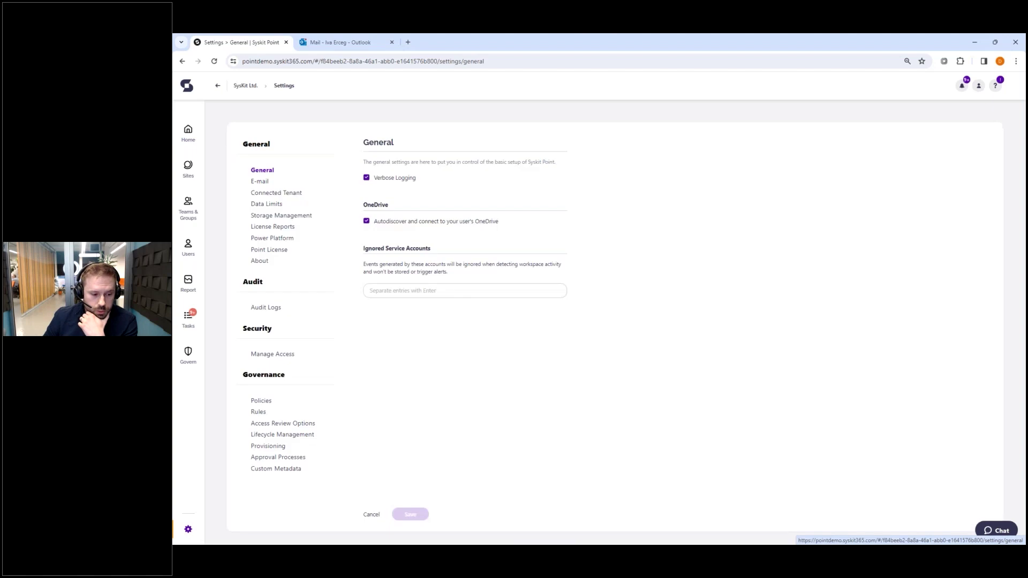
pyautogui.click(269, 406)
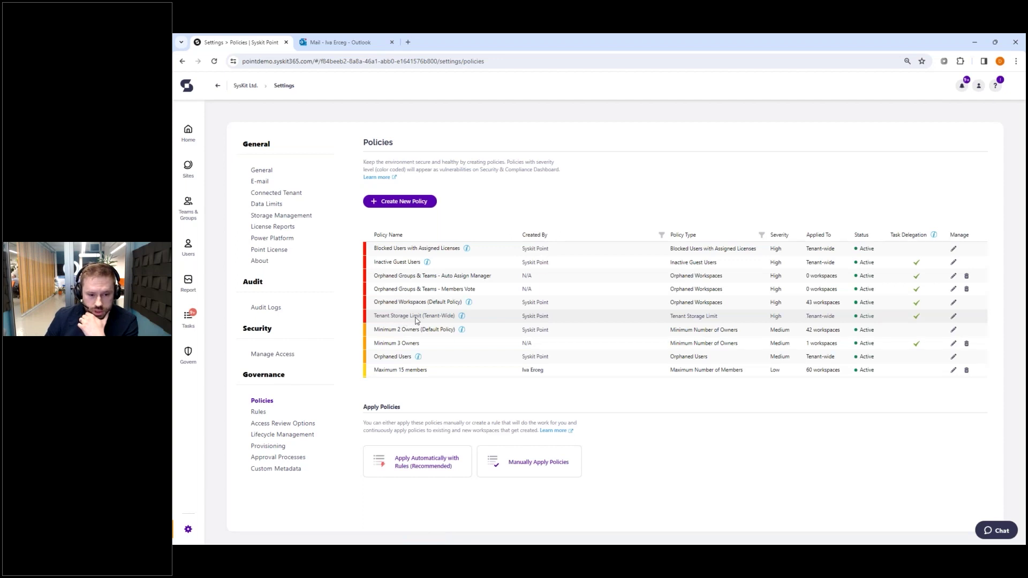
pyautogui.click(955, 317)
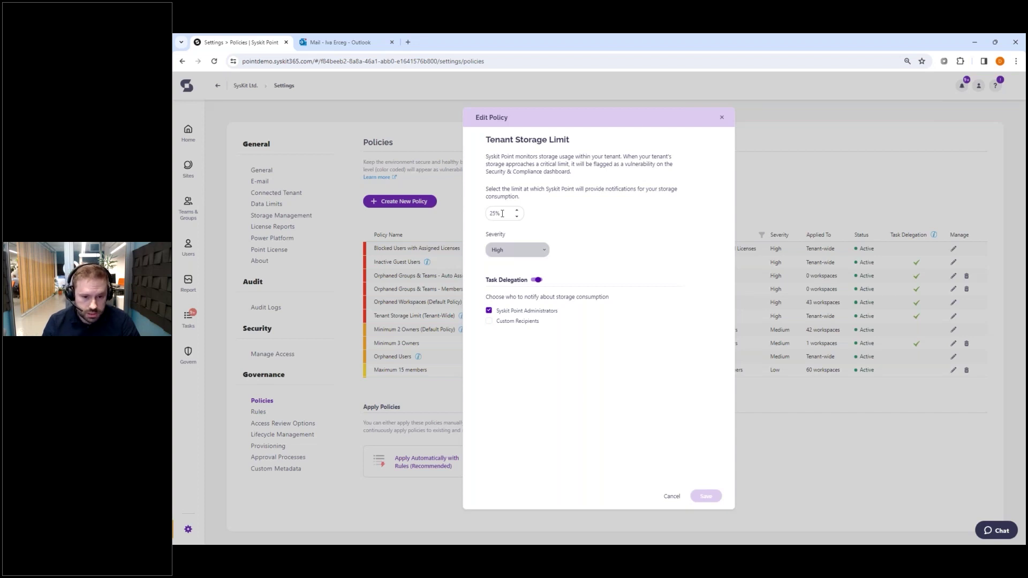
# Step: Toggle Custom Recipients on and back off, keeping administrators only, and close the editor unsaved
pyautogui.click(530, 326)
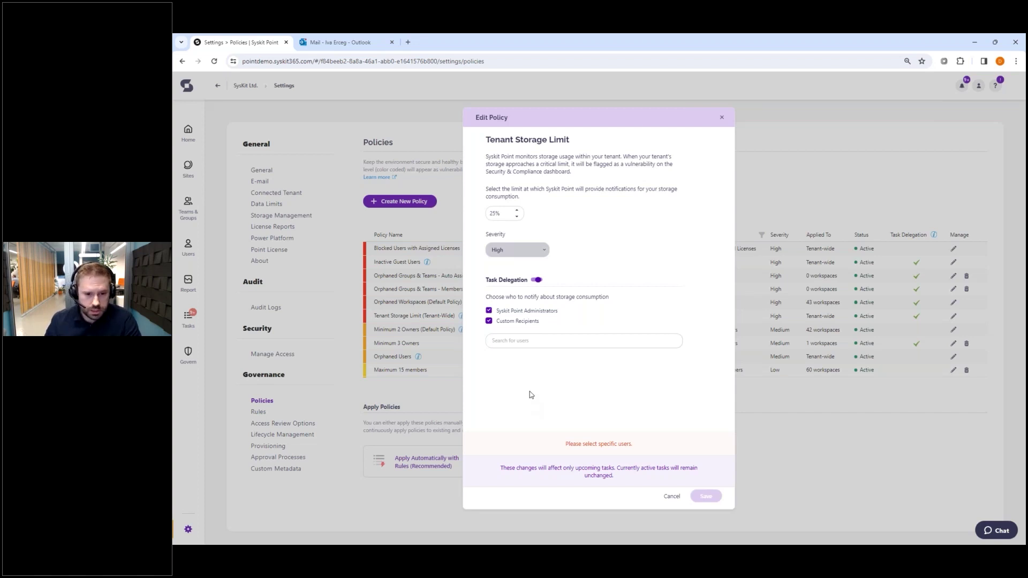
pyautogui.click(490, 322)
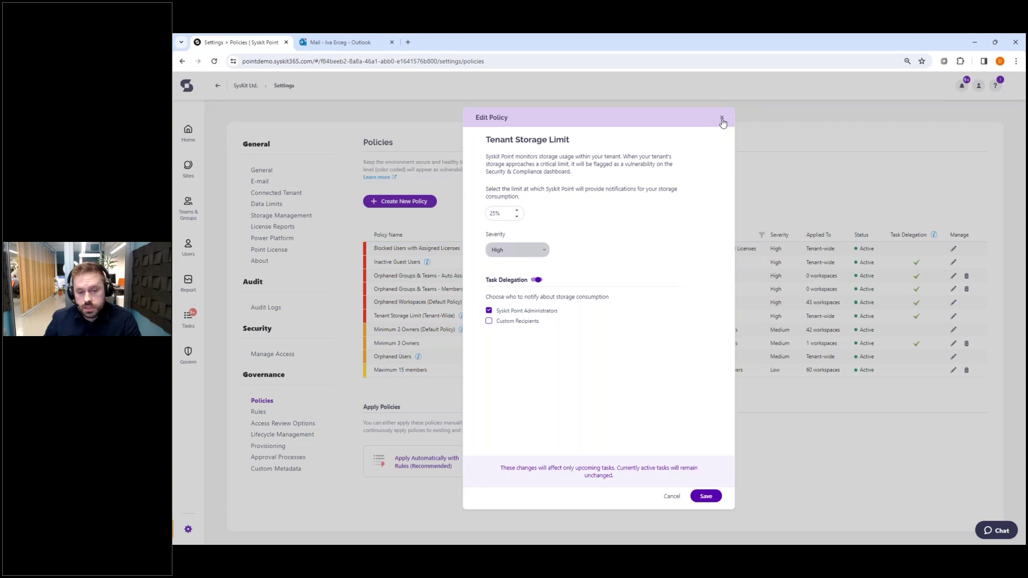
pyautogui.click(722, 118)
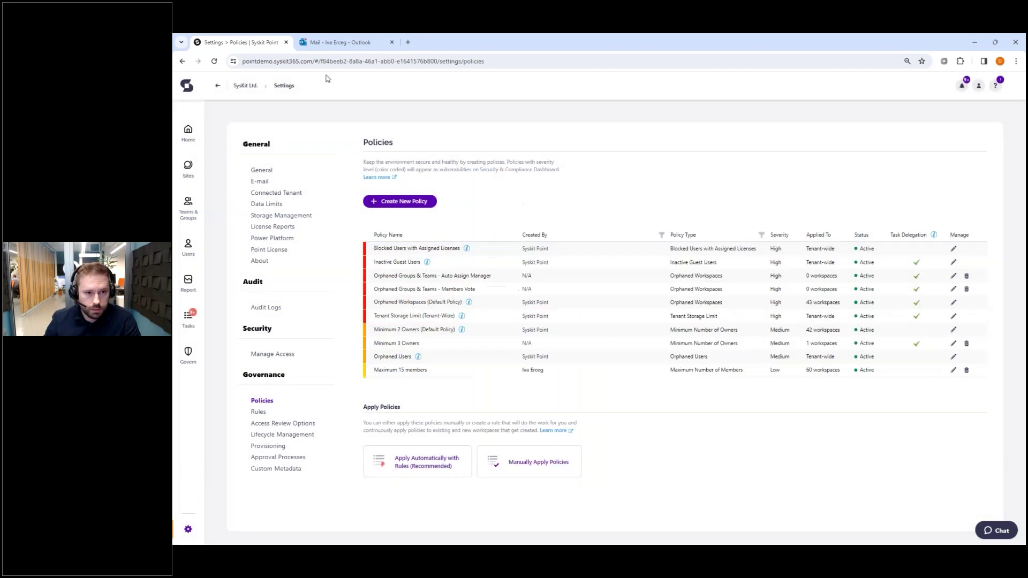
# Step: From the Outlook storage alert email, open the 'You Are Almost Out of SharePoint Storage' task details
pyautogui.click(333, 42)
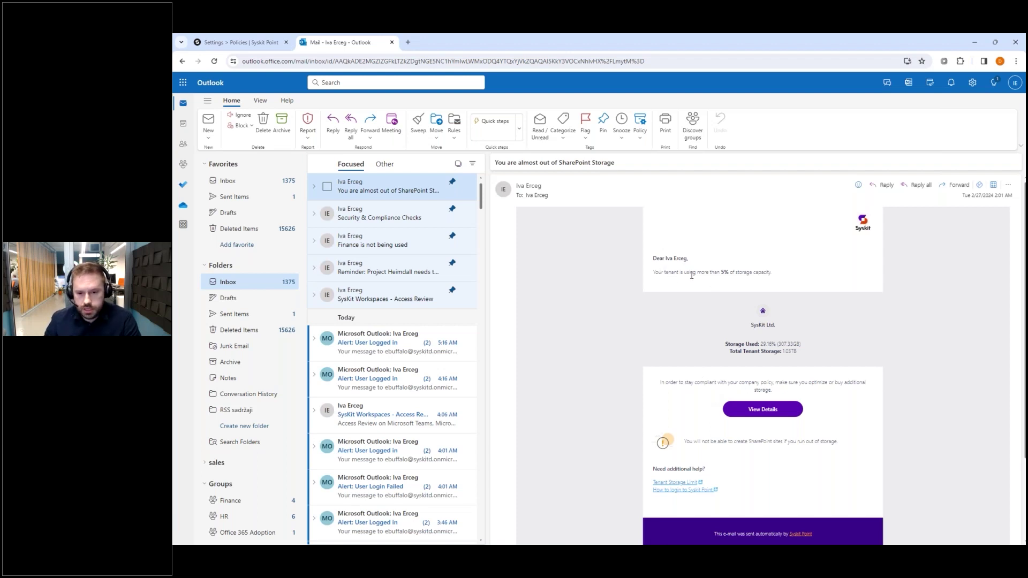
pyautogui.doubleClick(725, 272)
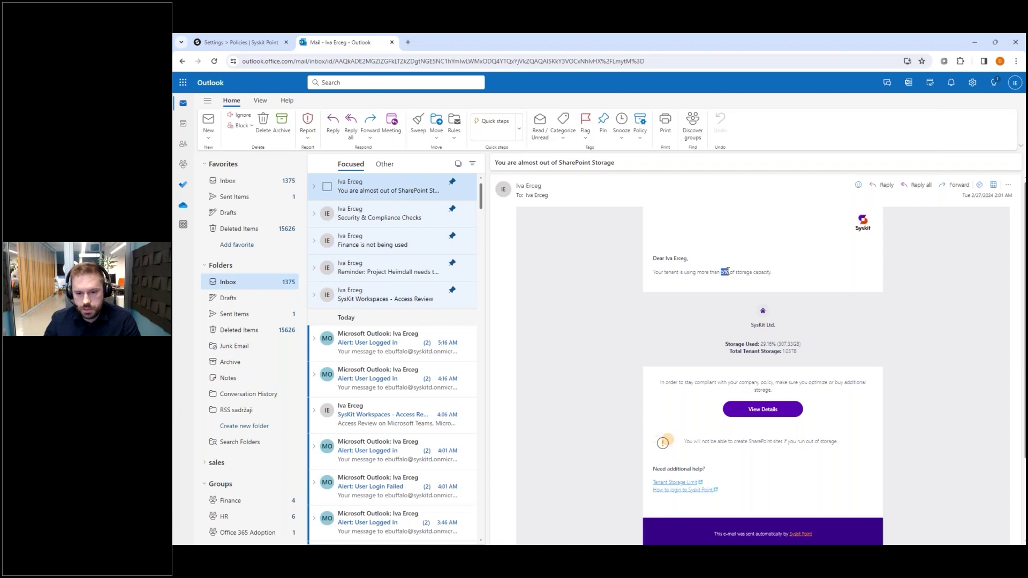
pyautogui.click(753, 275)
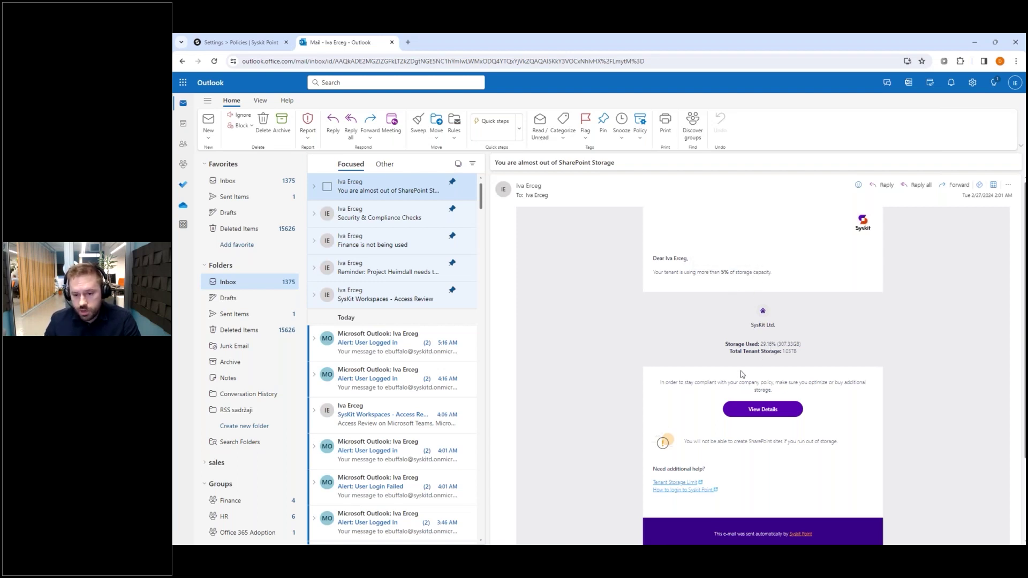
pyautogui.click(766, 412)
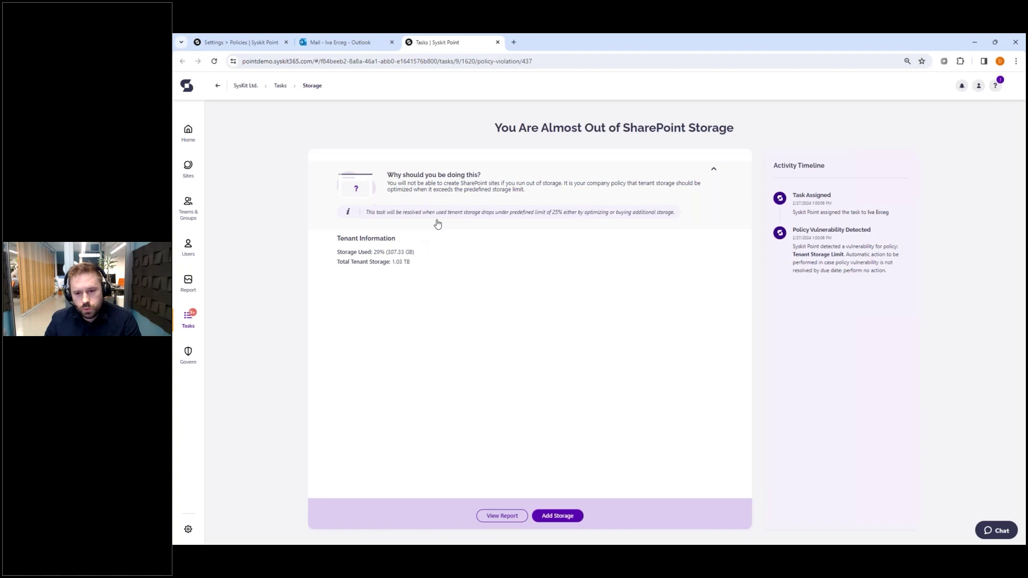
# Step: Open the Storage Metrics report from the task, then return to the Settings > Policies tab
pyautogui.click(503, 517)
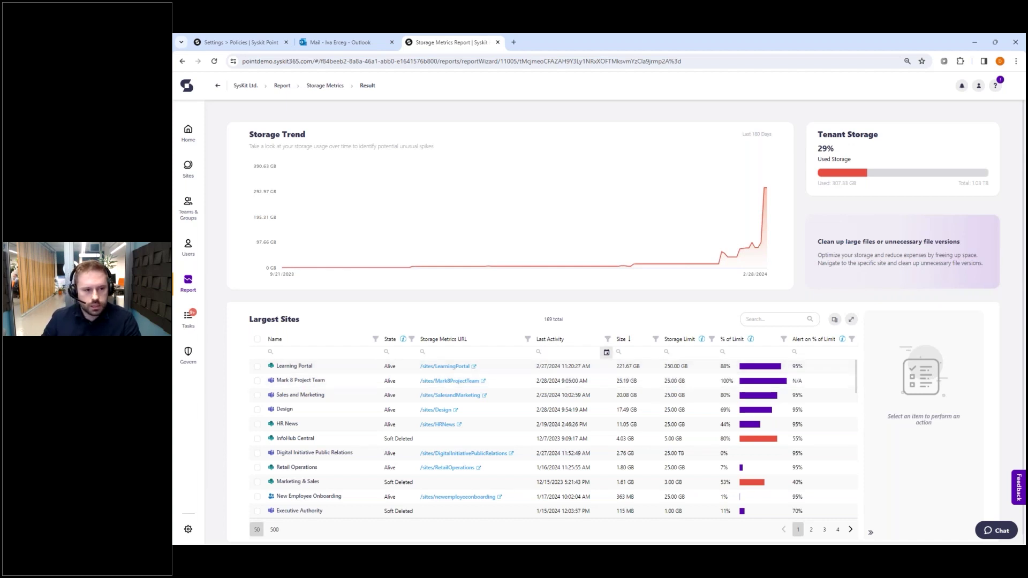
pyautogui.click(260, 43)
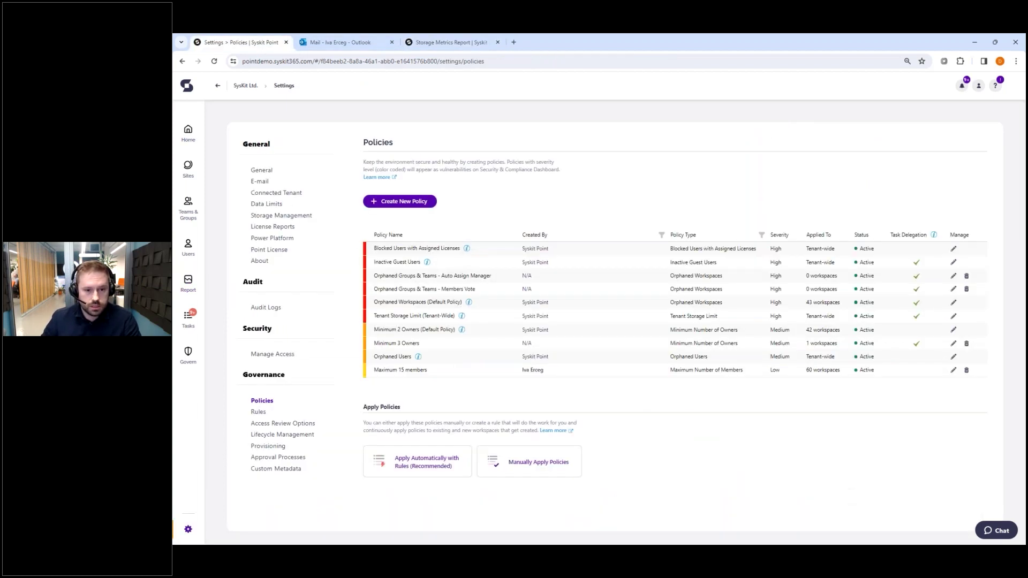
# Step: Review the High-risk Tenant Storage Limit vulnerability from the Home dashboard, then return Home
pyautogui.click(190, 140)
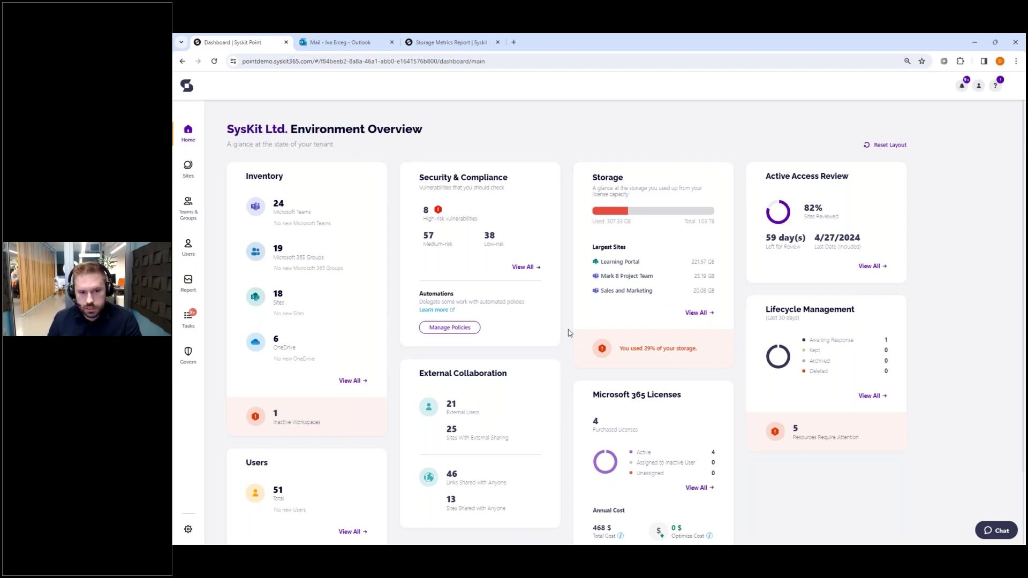
pyautogui.click(439, 225)
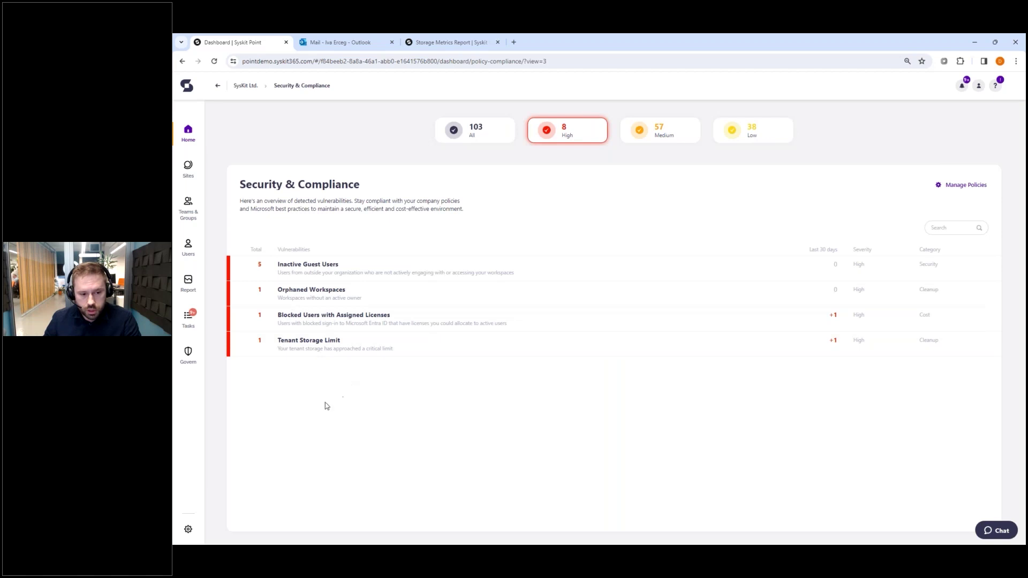
pyautogui.click(337, 343)
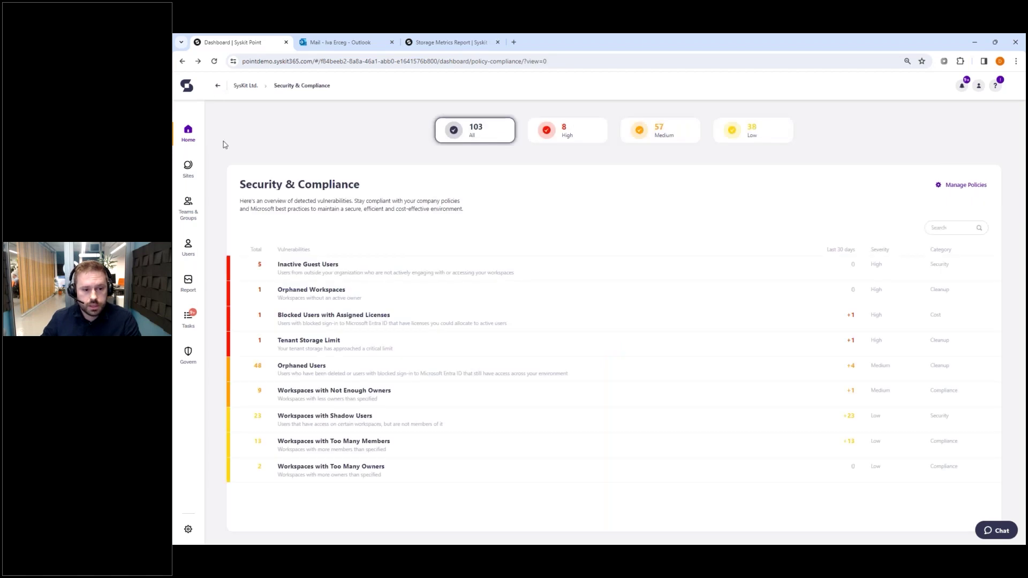
pyautogui.click(191, 148)
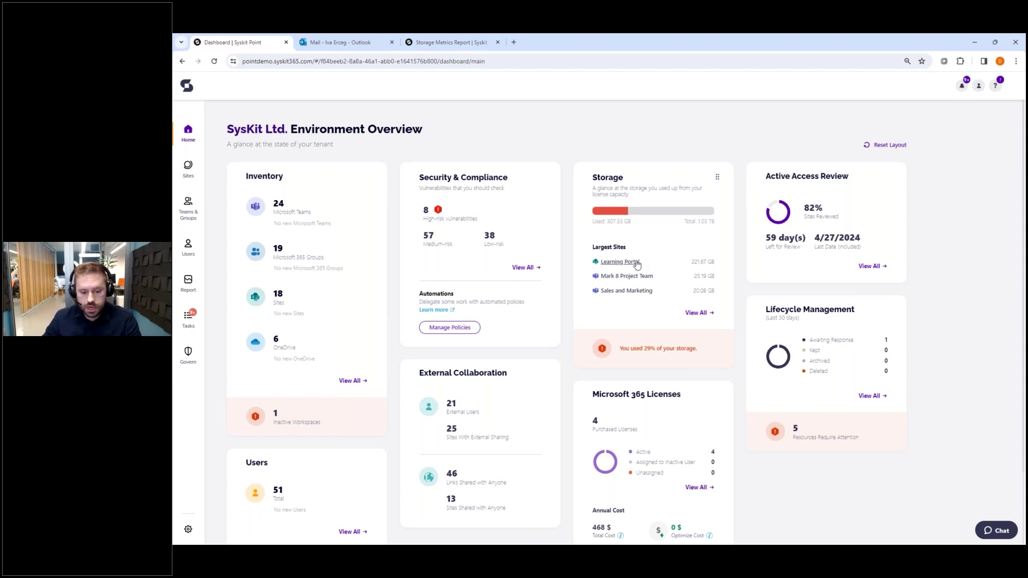
# Step: In the Storage Metrics report, give Digital Initiative Public Relations a 25 GB limit with percentage-of-limit alert
pyautogui.click(696, 314)
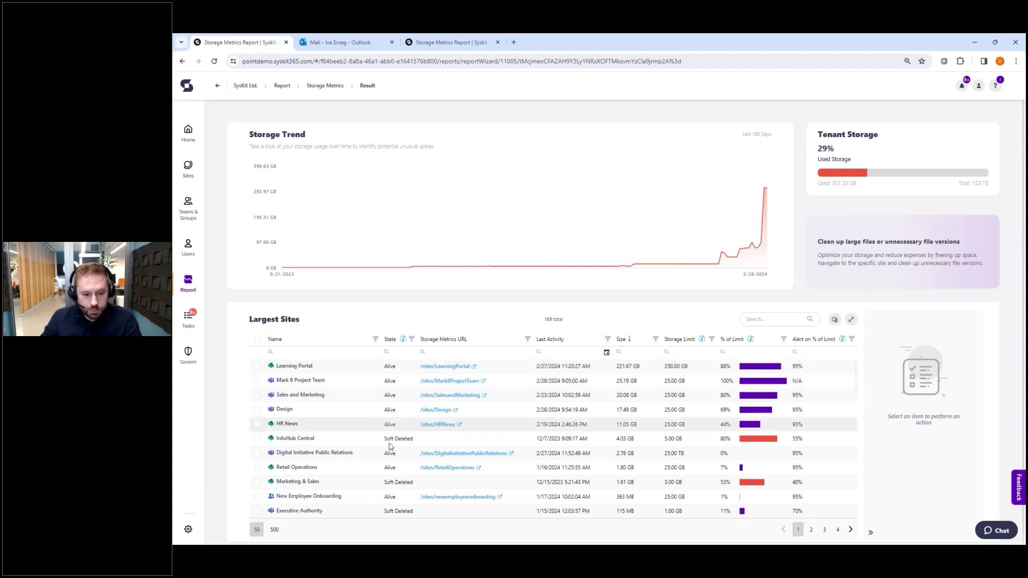
pyautogui.click(386, 352)
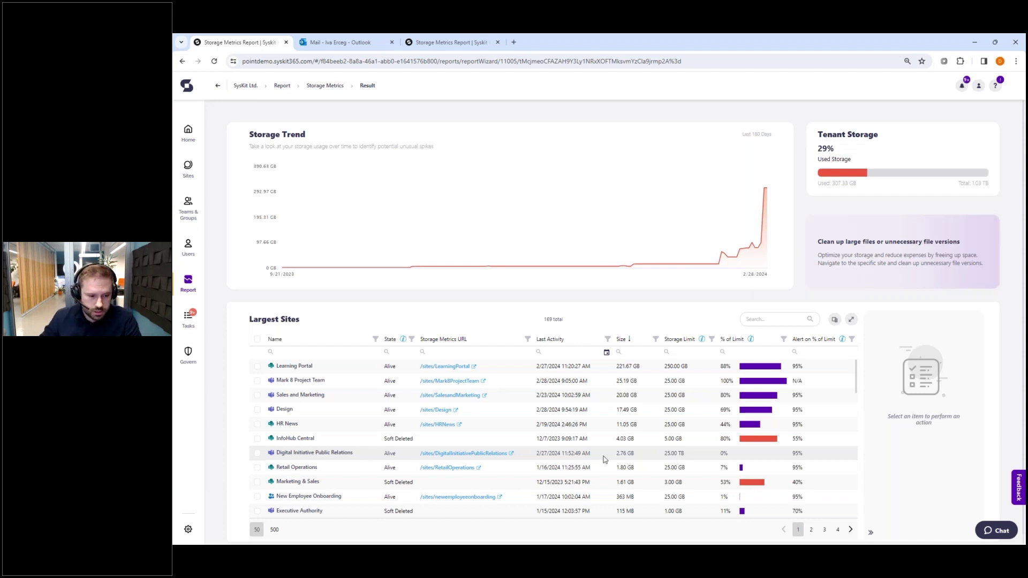
pyautogui.click(258, 455)
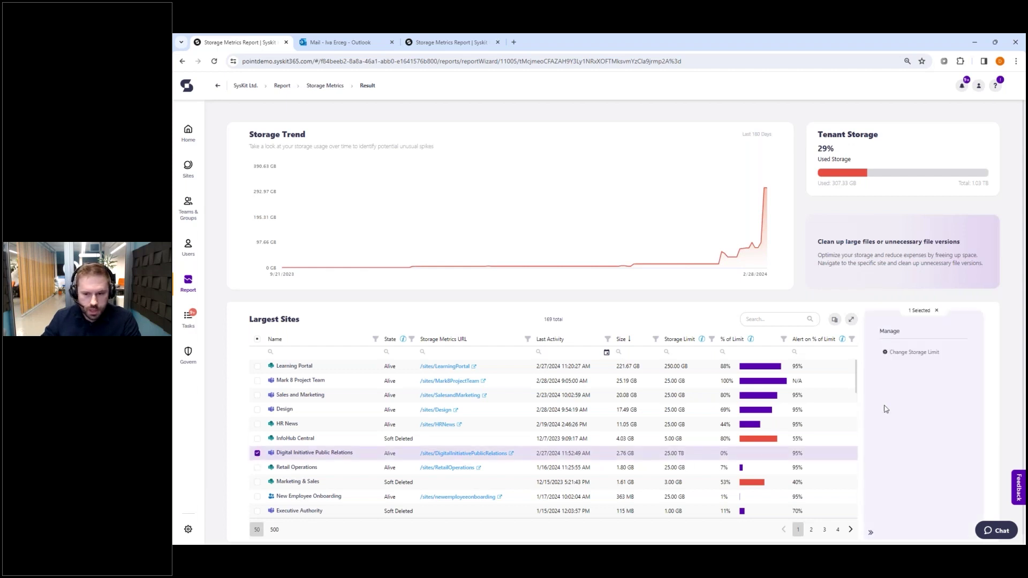
pyautogui.click(922, 353)
pyautogui.click(582, 302)
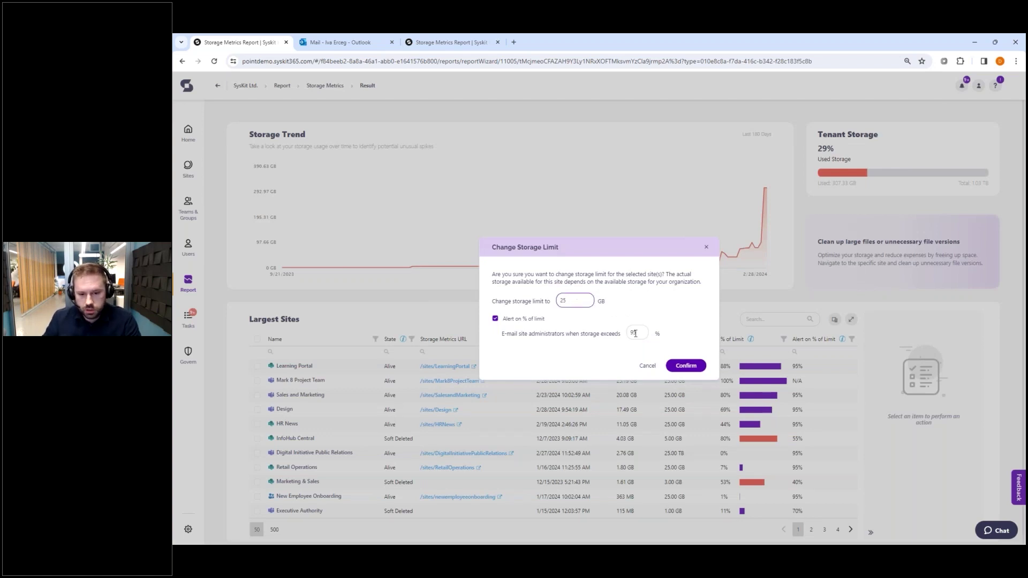
pyautogui.click(686, 366)
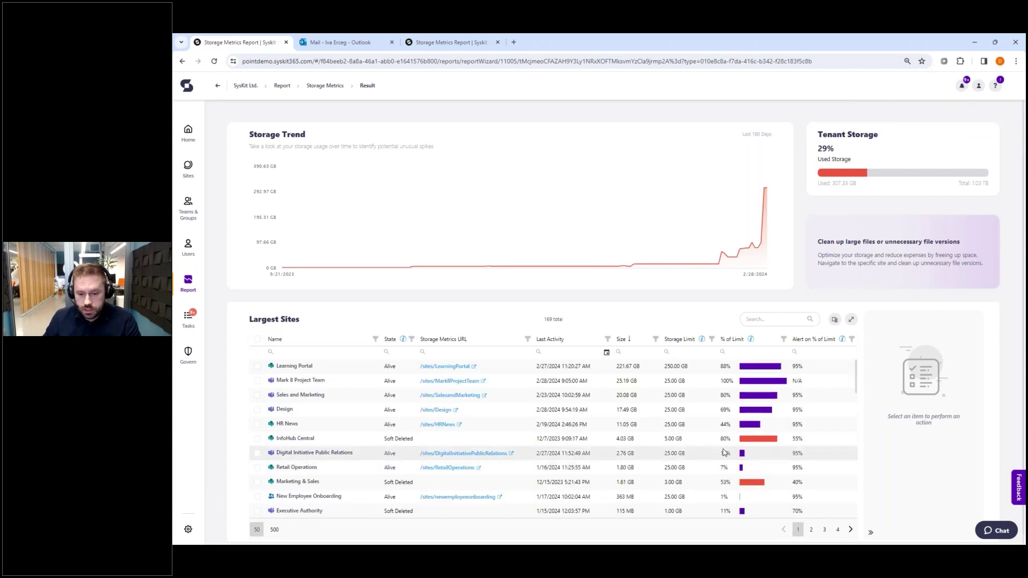
pyautogui.click(257, 381)
pyautogui.click(257, 395)
pyautogui.click(257, 409)
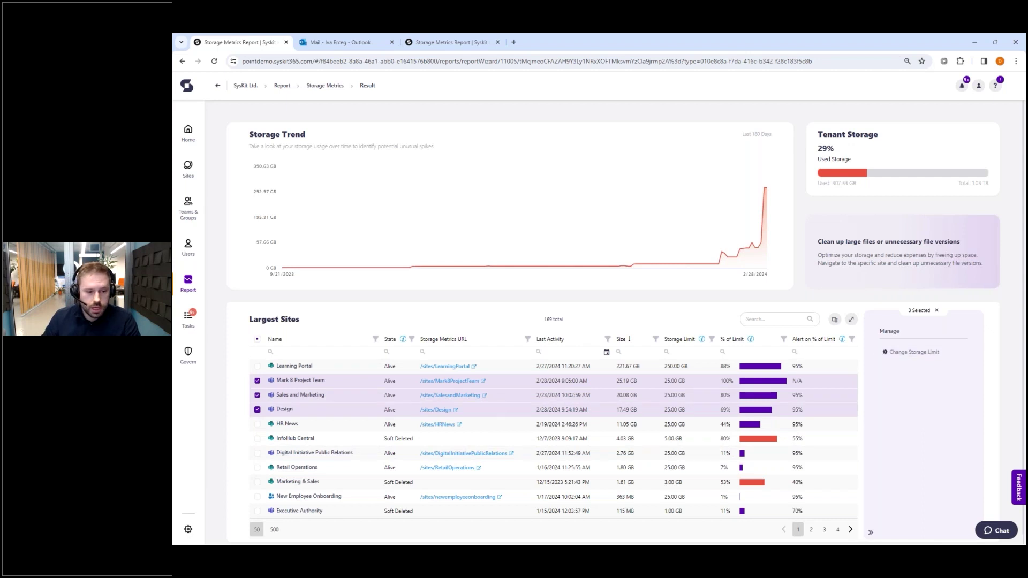
pyautogui.click(270, 351)
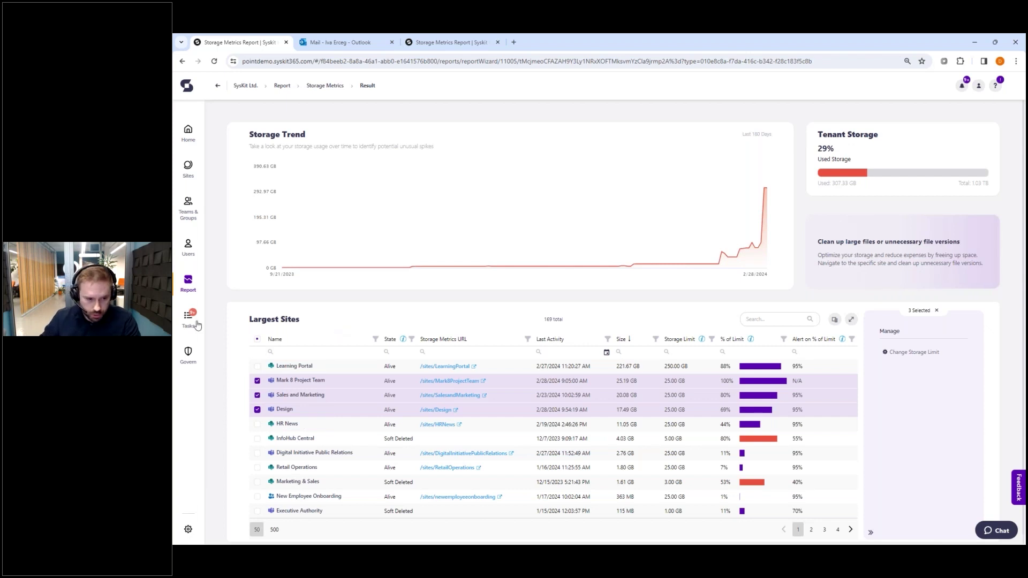
pyautogui.click(257, 340)
pyautogui.click(257, 340)
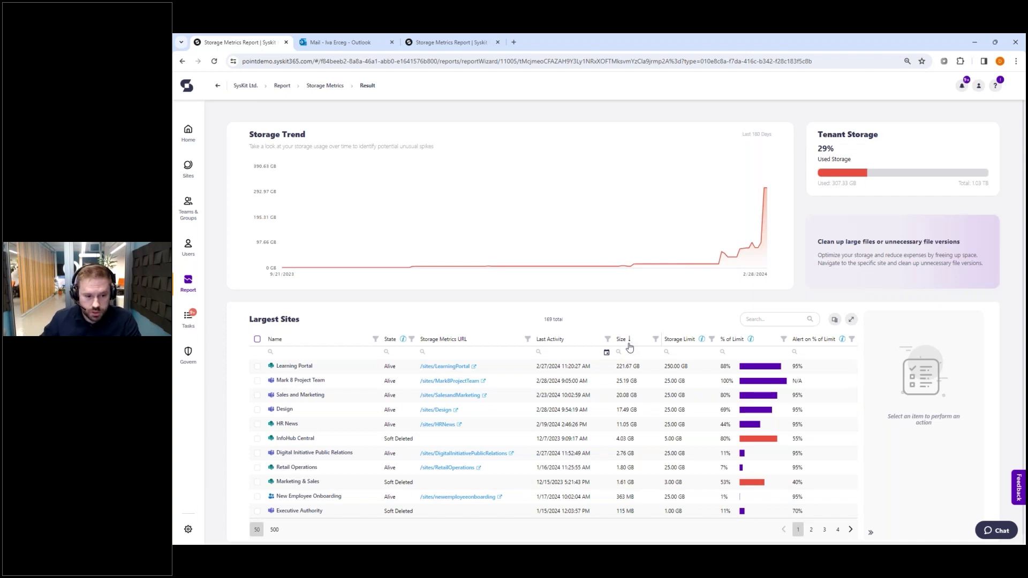
# Step: Open the Learning Portal site's storage report and select all nine largest files
pyautogui.click(301, 369)
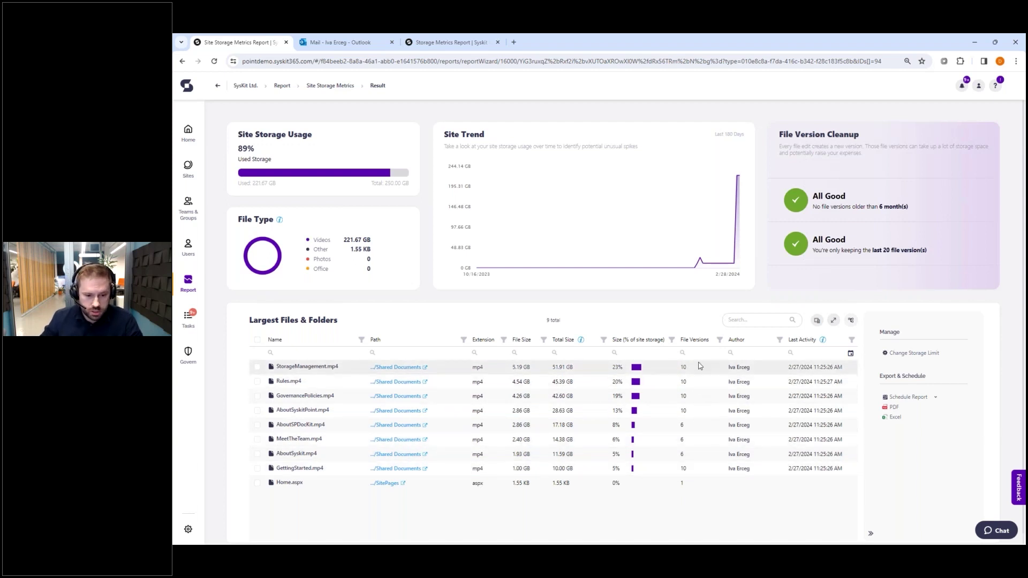
pyautogui.click(257, 340)
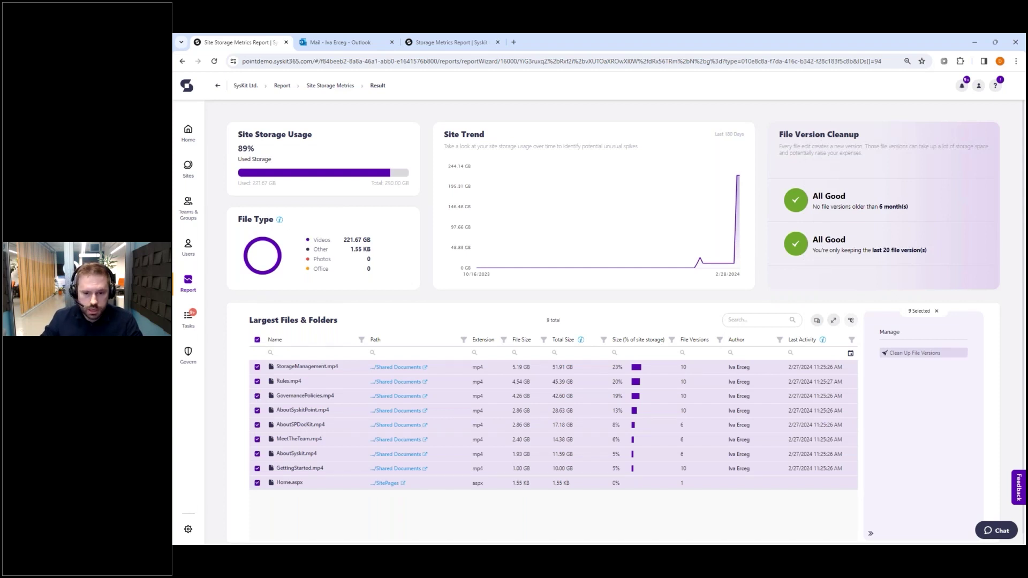
pyautogui.click(931, 358)
pyautogui.click(509, 308)
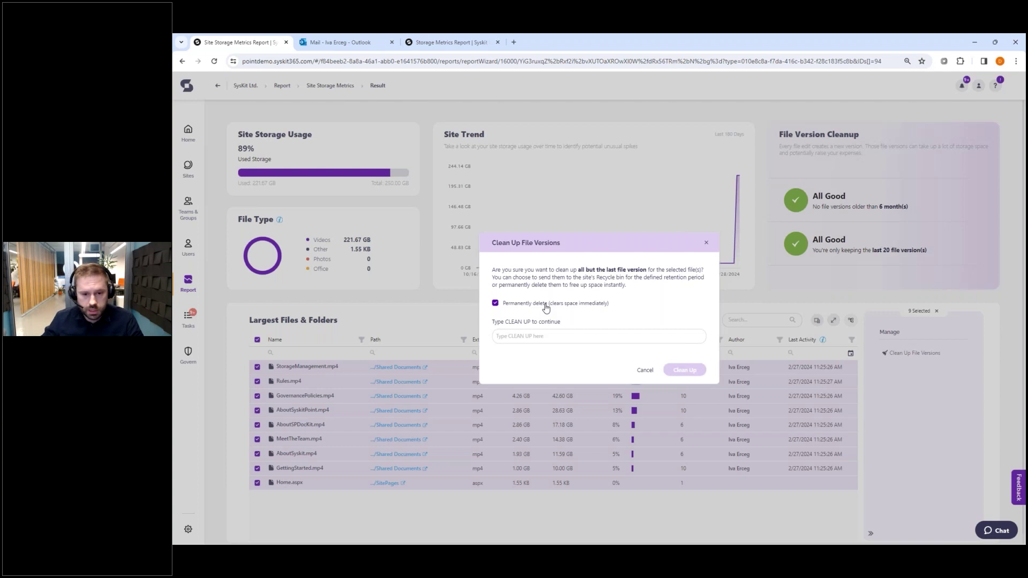
pyautogui.click(539, 309)
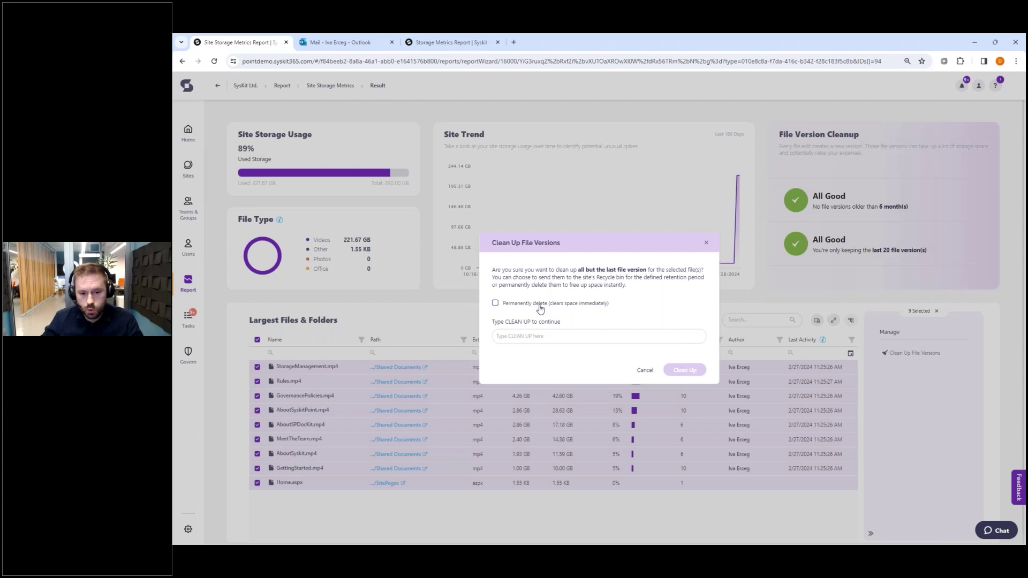
pyautogui.click(539, 309)
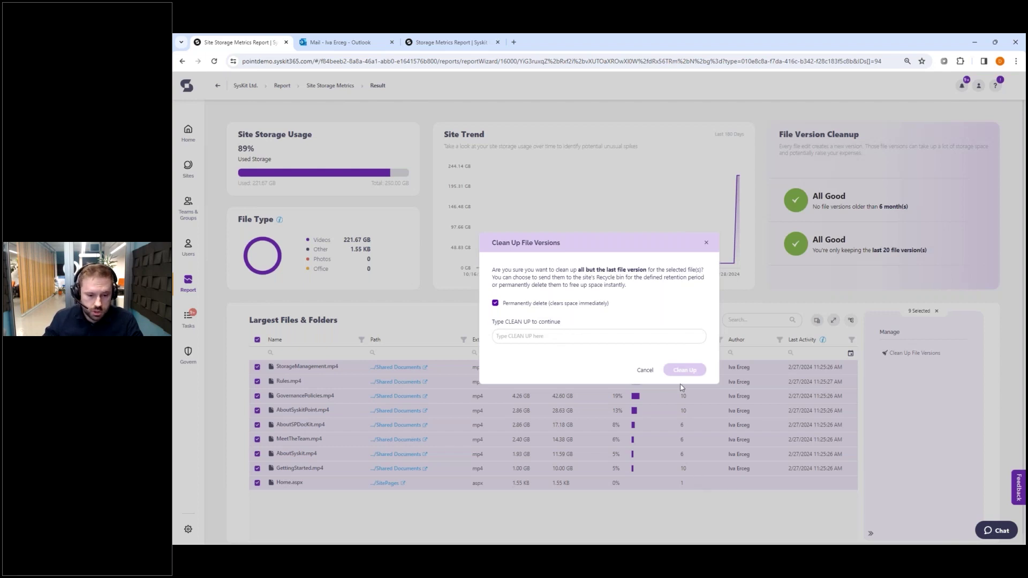
pyautogui.click(707, 246)
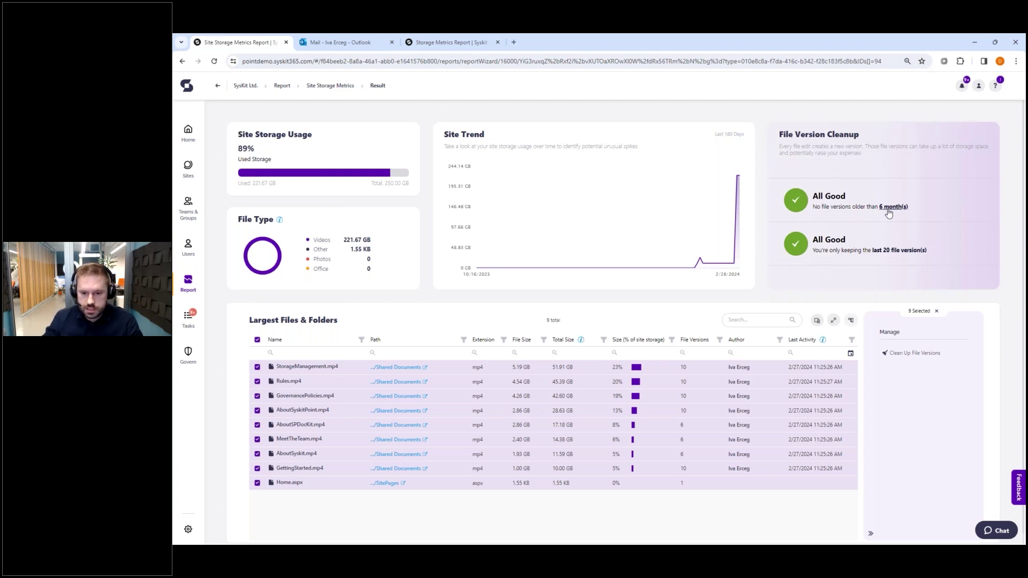
# Step: Back in Storage Metrics, start a storage limit change for the Mark 8 Project Team site
pyautogui.click(218, 87)
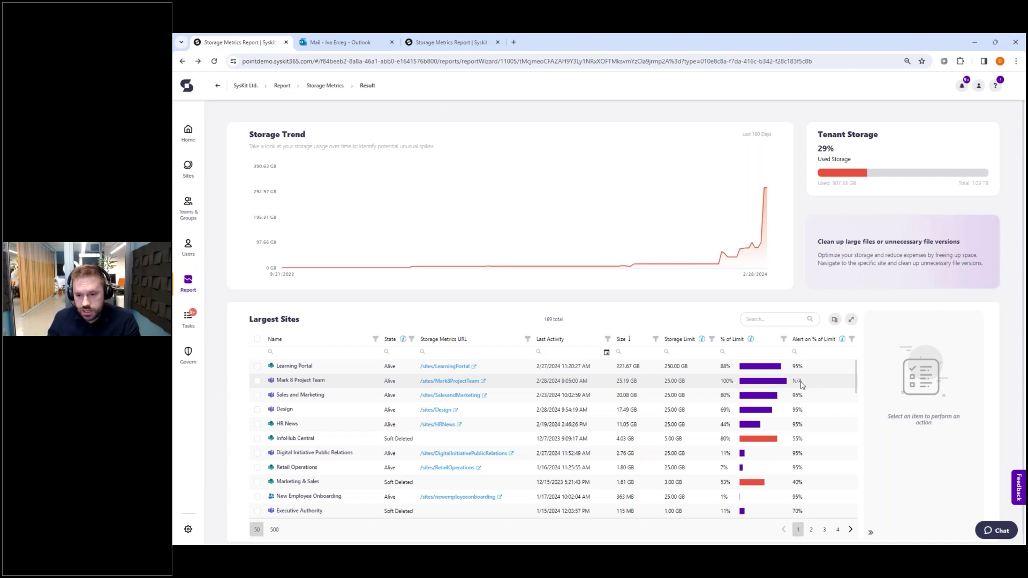
pyautogui.click(257, 381)
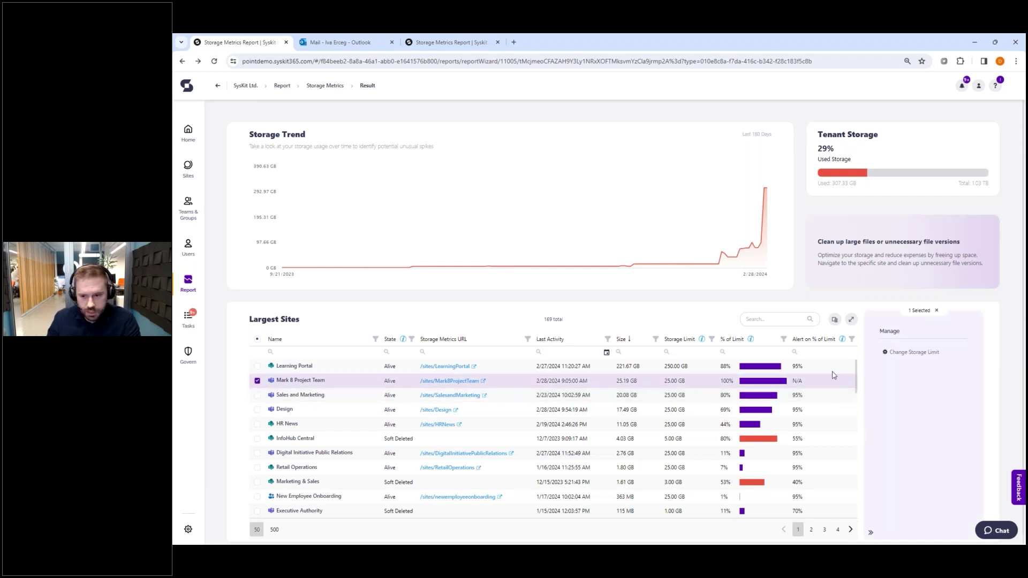
pyautogui.click(916, 352)
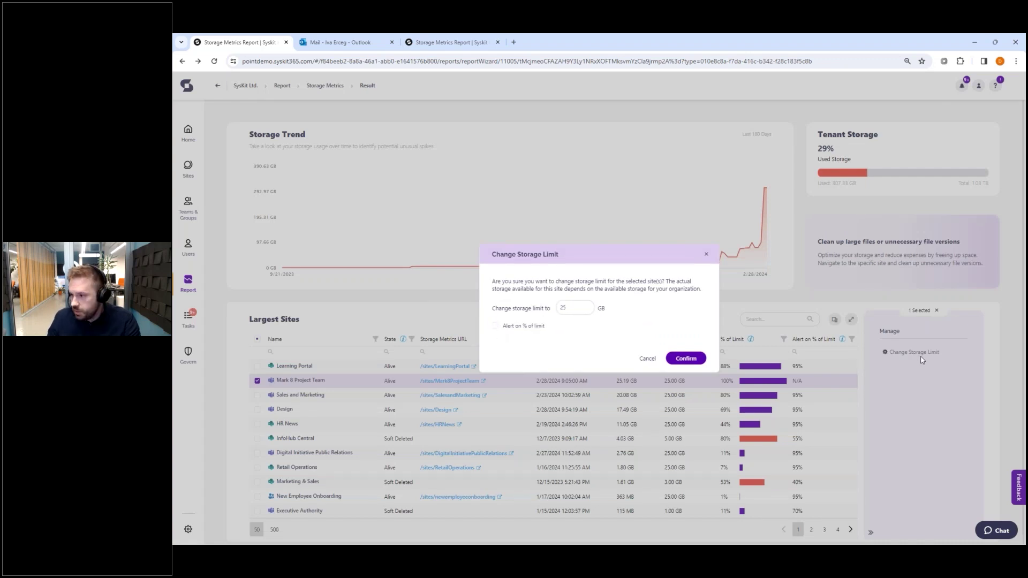
# Step: Give Mark 8 Project Team a 250 GB storage limit with an administrator alert at 90%
pyautogui.click(495, 326)
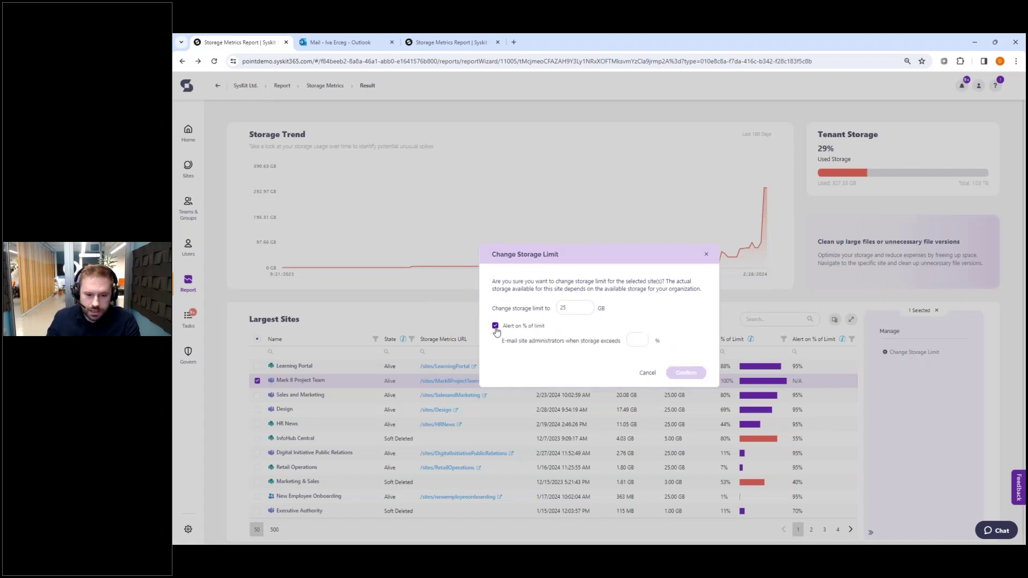
pyautogui.click(638, 340)
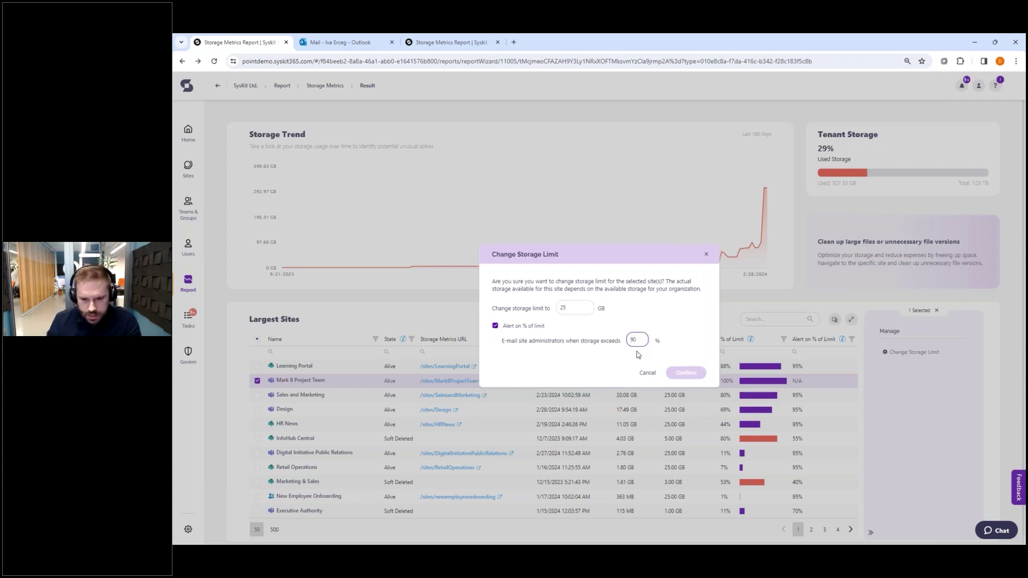
pyautogui.click(672, 356)
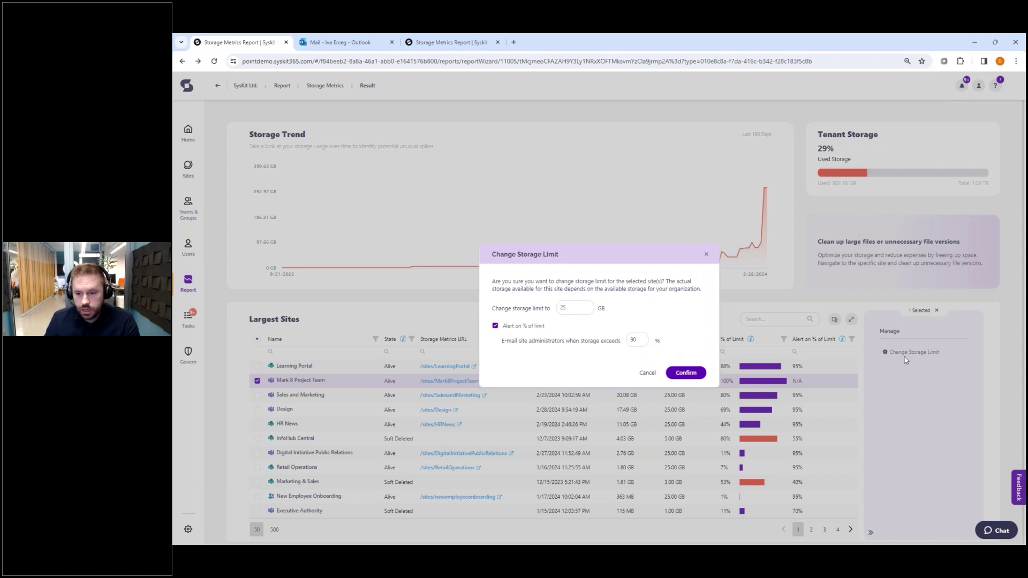
pyautogui.click(574, 308)
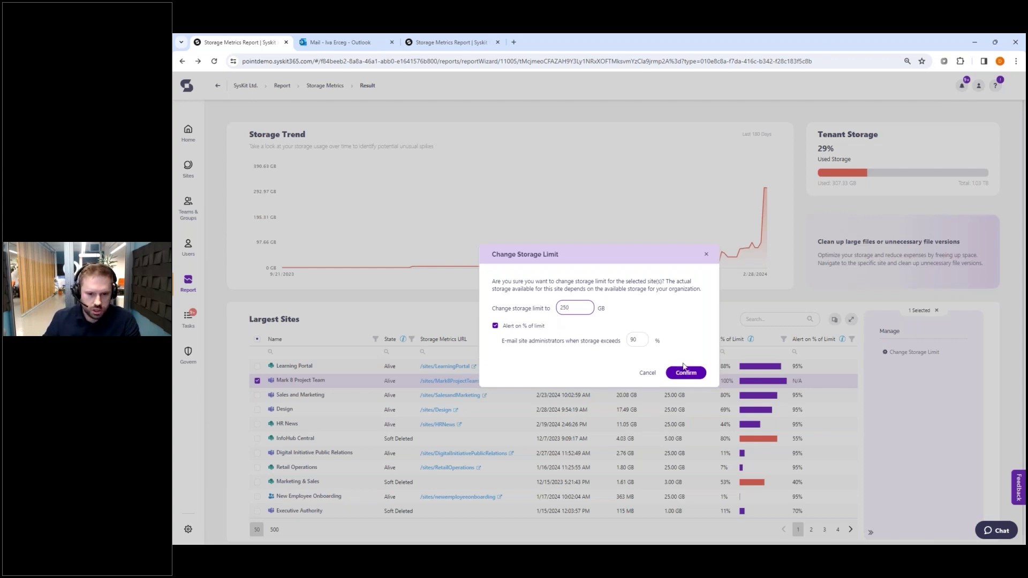
pyautogui.click(699, 377)
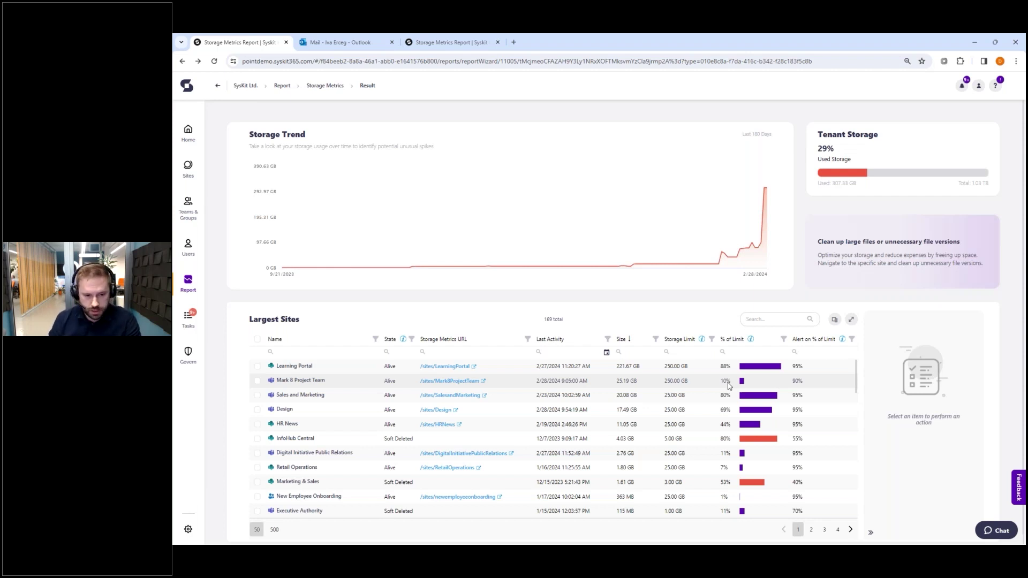
# Step: Open the Mark 8 Project Team storage report and sort its files by name, descending
pyautogui.click(316, 382)
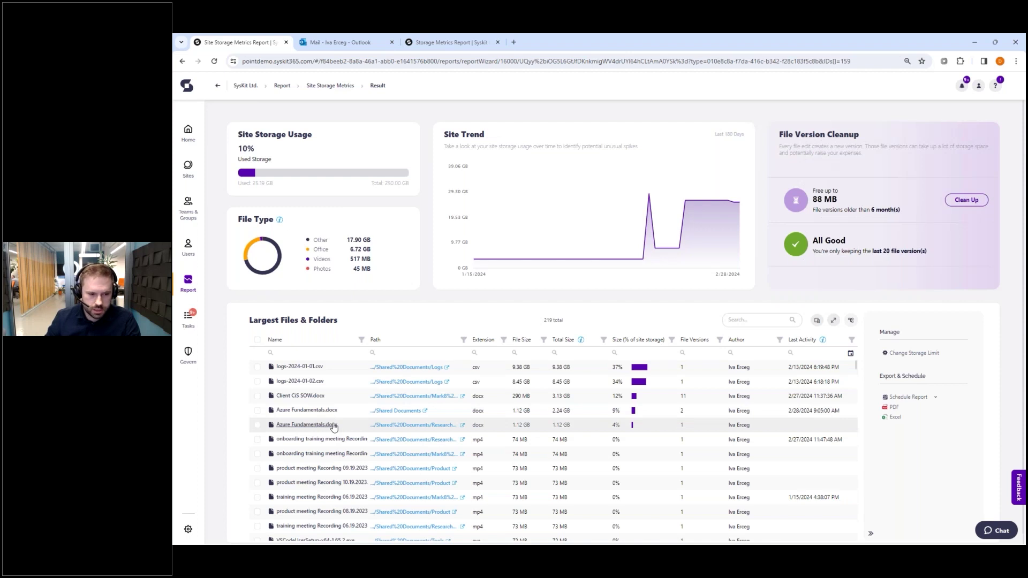
pyautogui.click(276, 339)
pyautogui.click(276, 340)
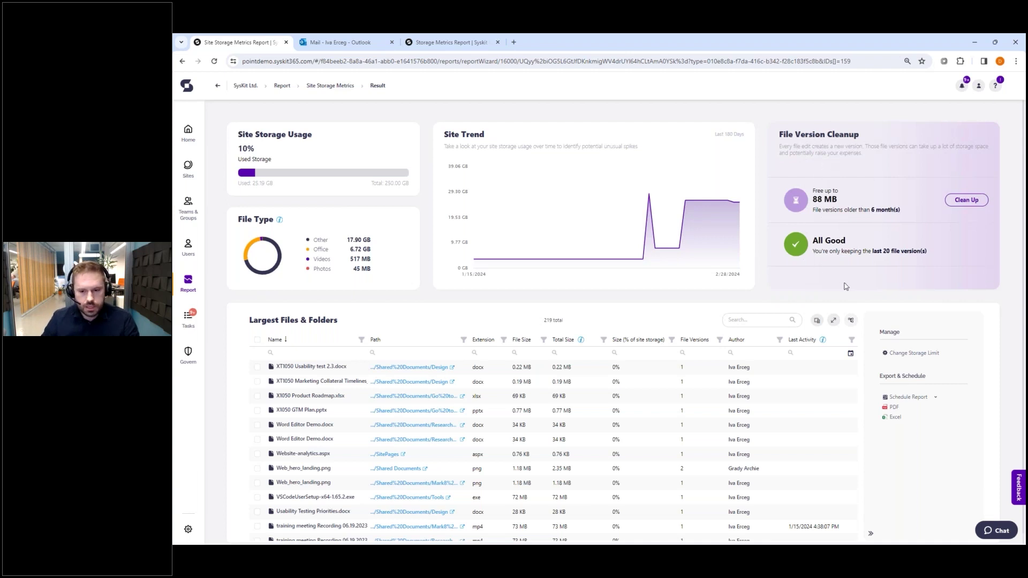
# Step: Go back to Storage Metrics and open the Sales and Marketing site from Largest Sites
pyautogui.click(218, 89)
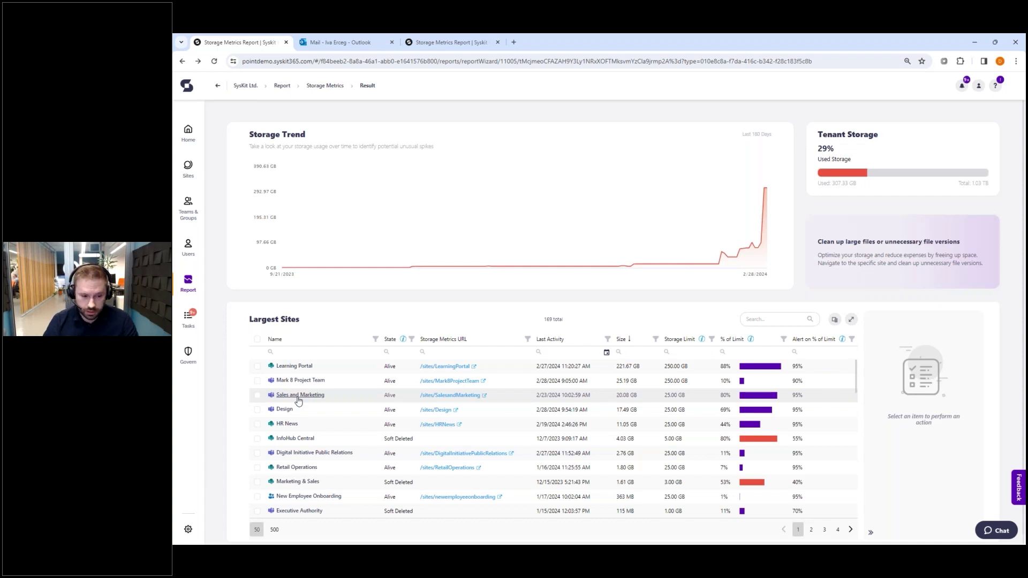
pyautogui.click(299, 397)
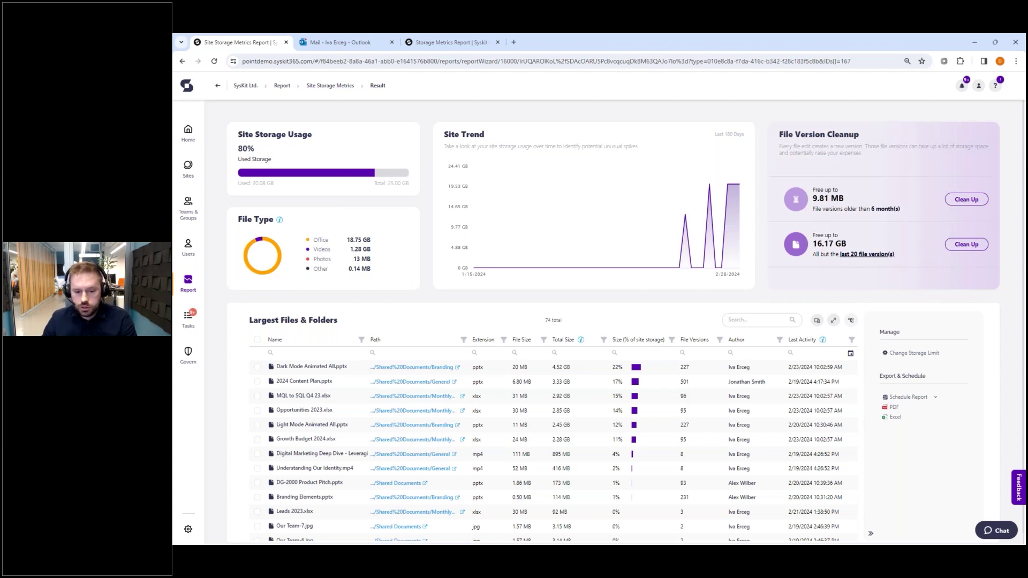
# Step: Change the kept file versions from 20 to 50, save, and return to the site report
pyautogui.click(855, 256)
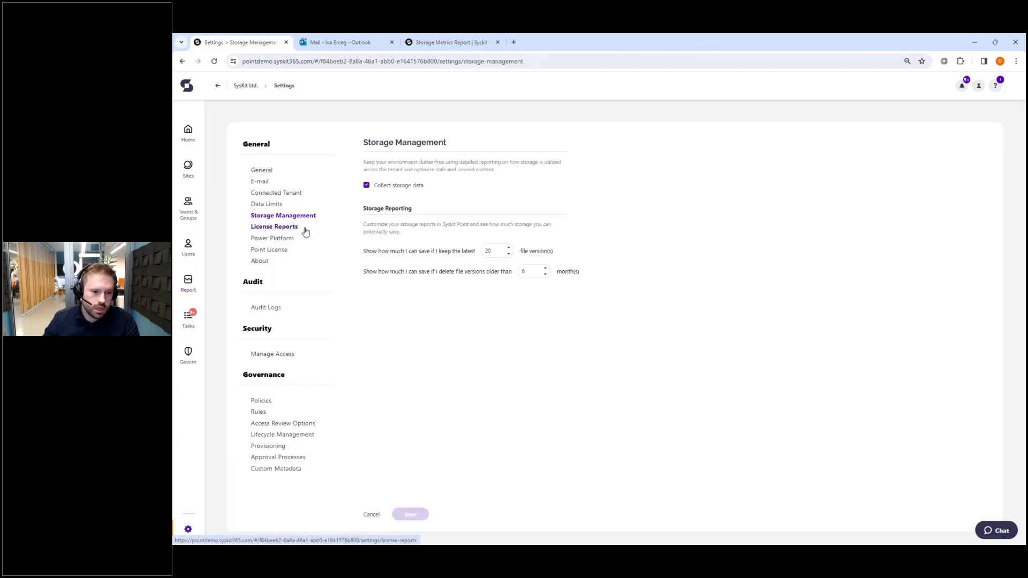
pyautogui.click(493, 250)
pyautogui.press('BackSpace')
pyautogui.press('BackSpace')
pyautogui.write('50')
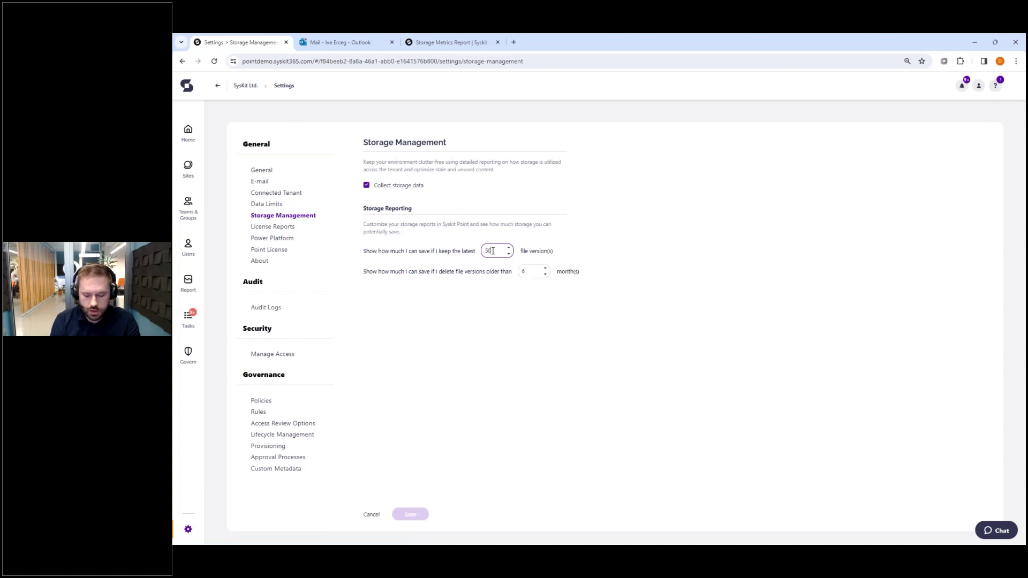
pyautogui.click(461, 423)
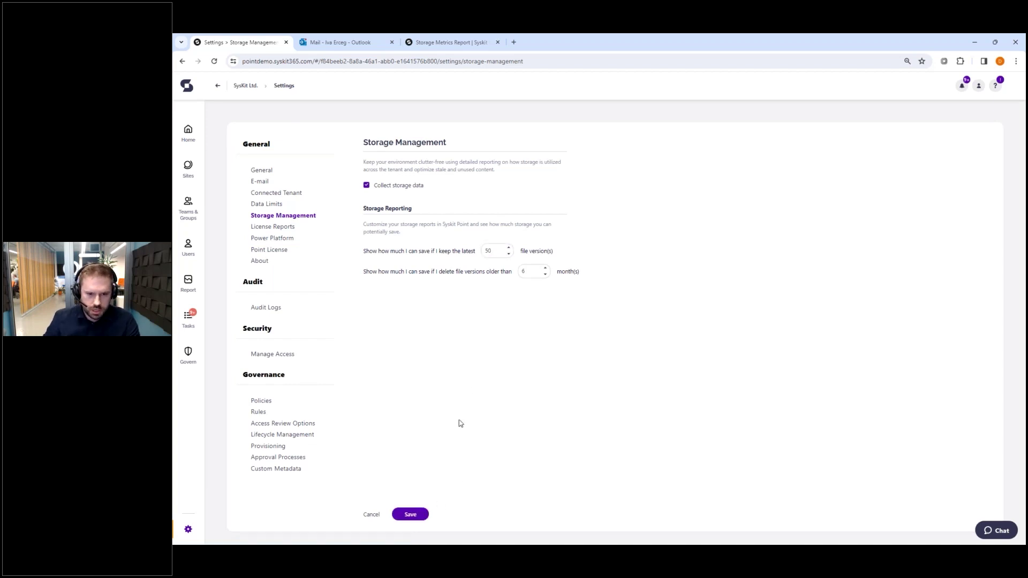
pyautogui.click(410, 515)
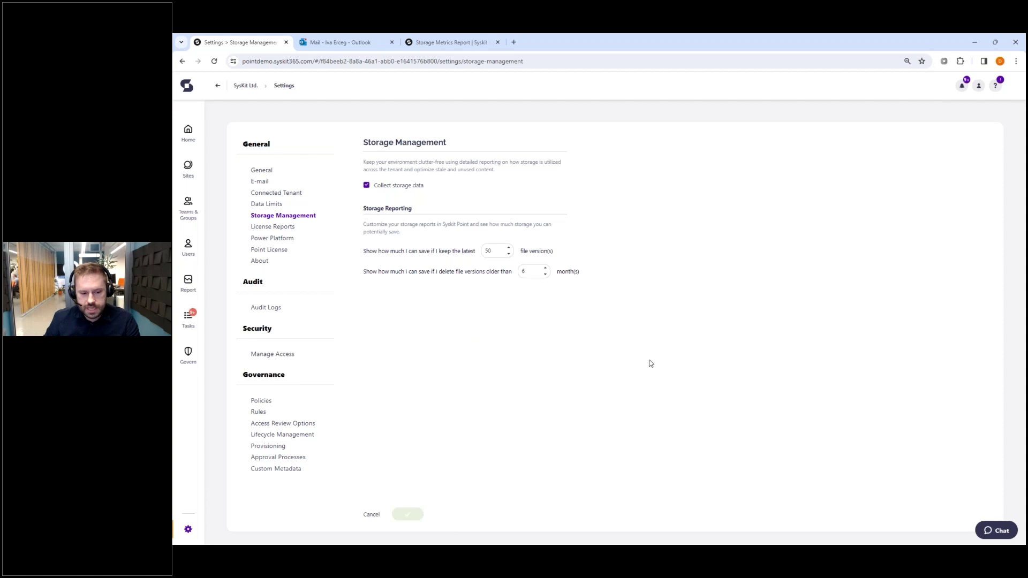
pyautogui.click(218, 85)
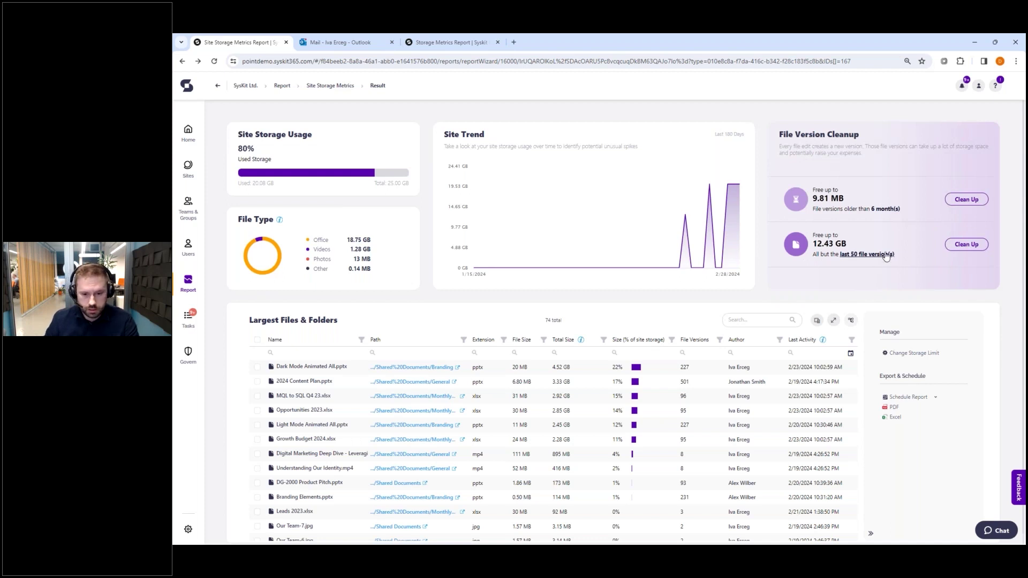
pyautogui.click(974, 246)
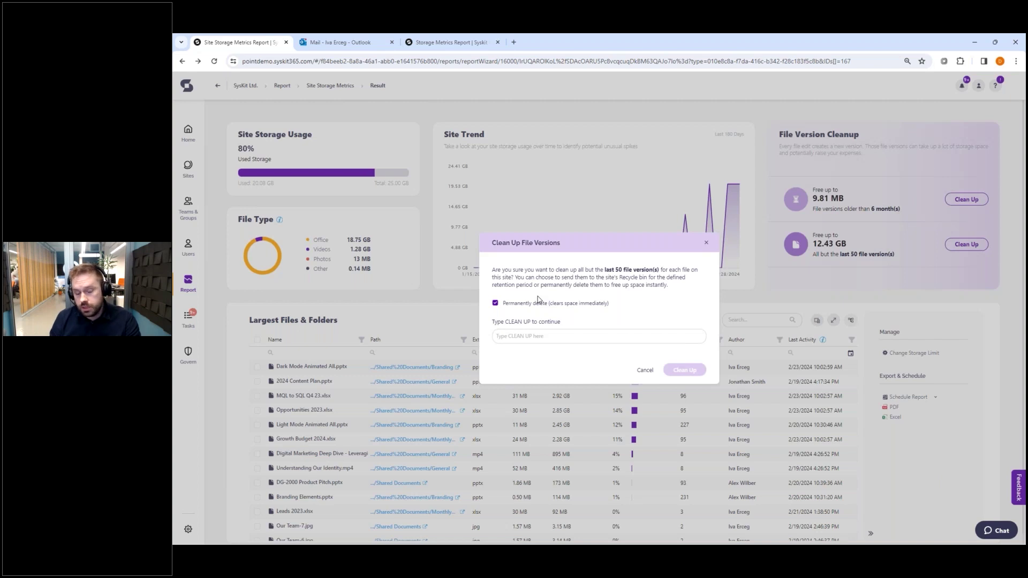
pyautogui.click(707, 244)
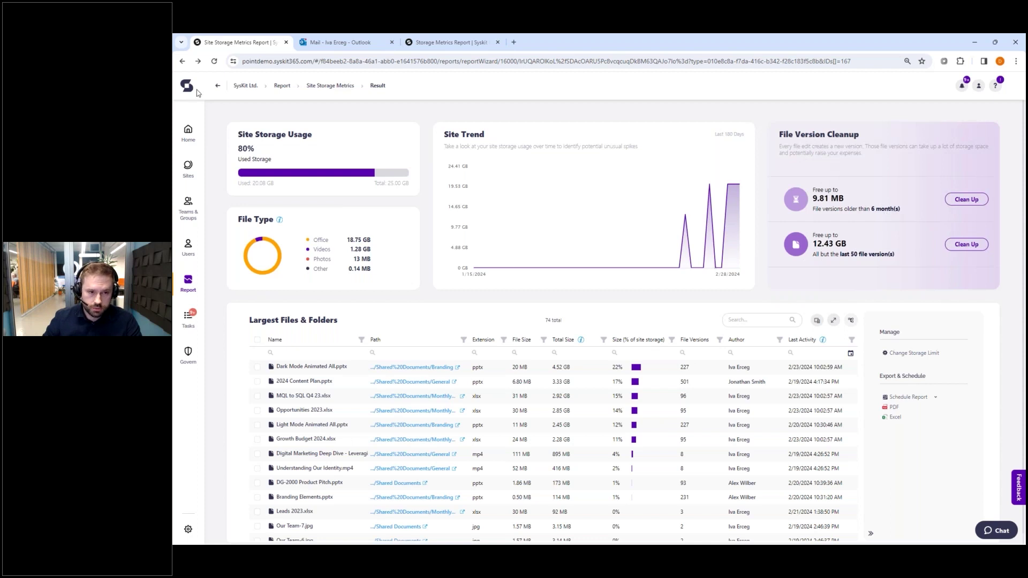
# Step: Go back to Storage Metrics and open the Design site from Largest Sites
pyautogui.click(218, 85)
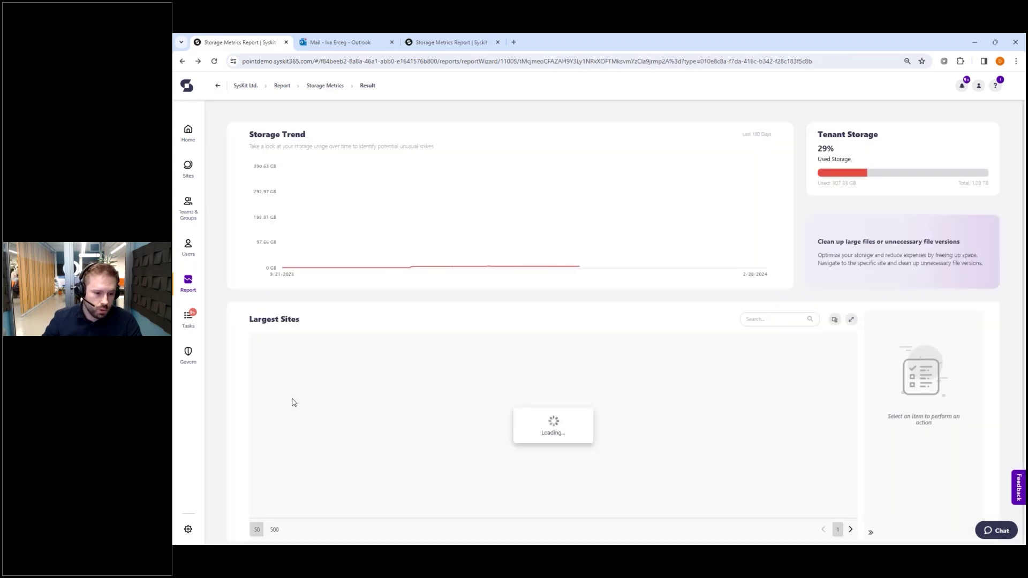
pyautogui.click(286, 410)
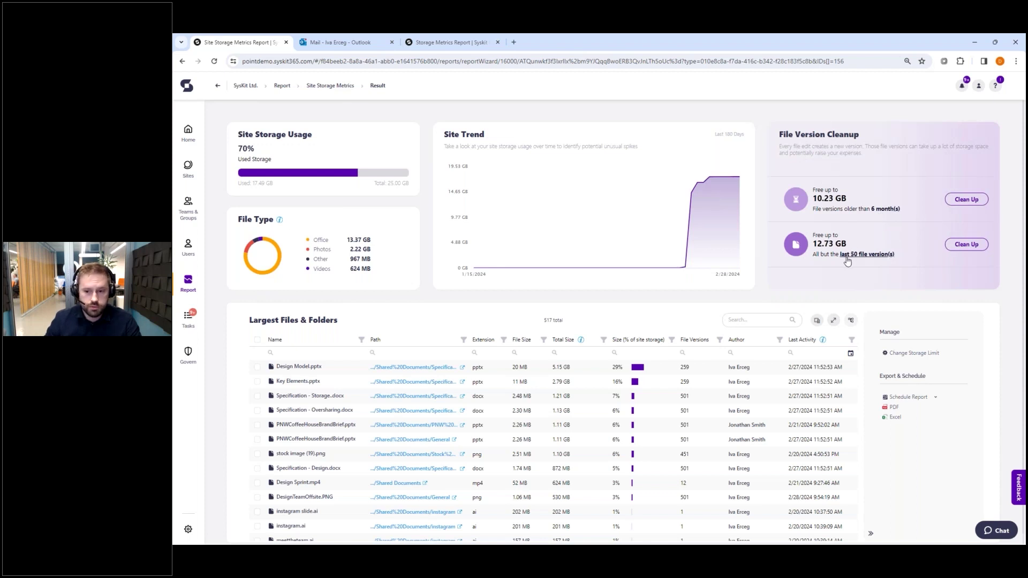
# Step: Raise the old-version age threshold from 6 to 10 months and save it
pyautogui.click(885, 209)
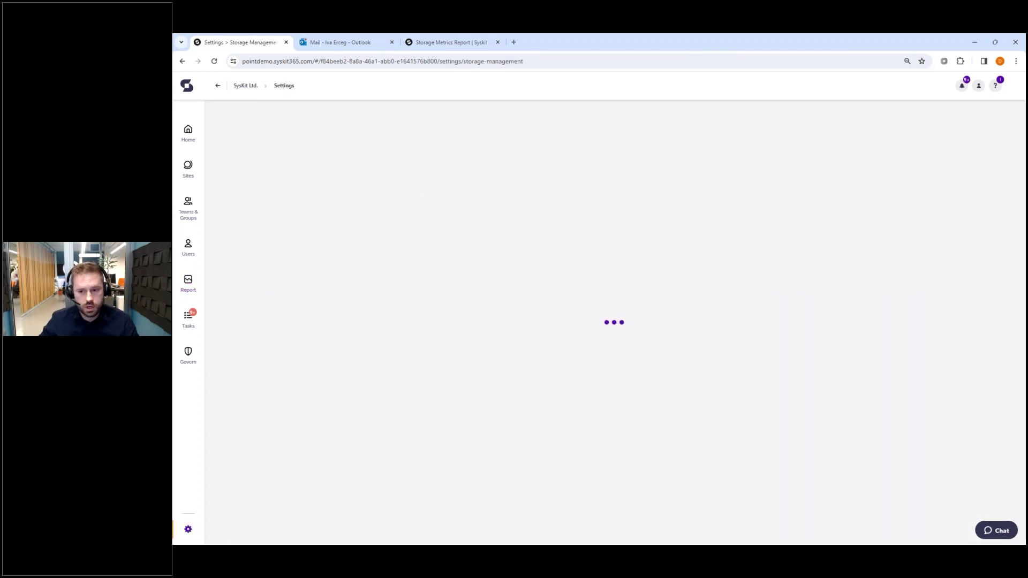
pyautogui.click(525, 273)
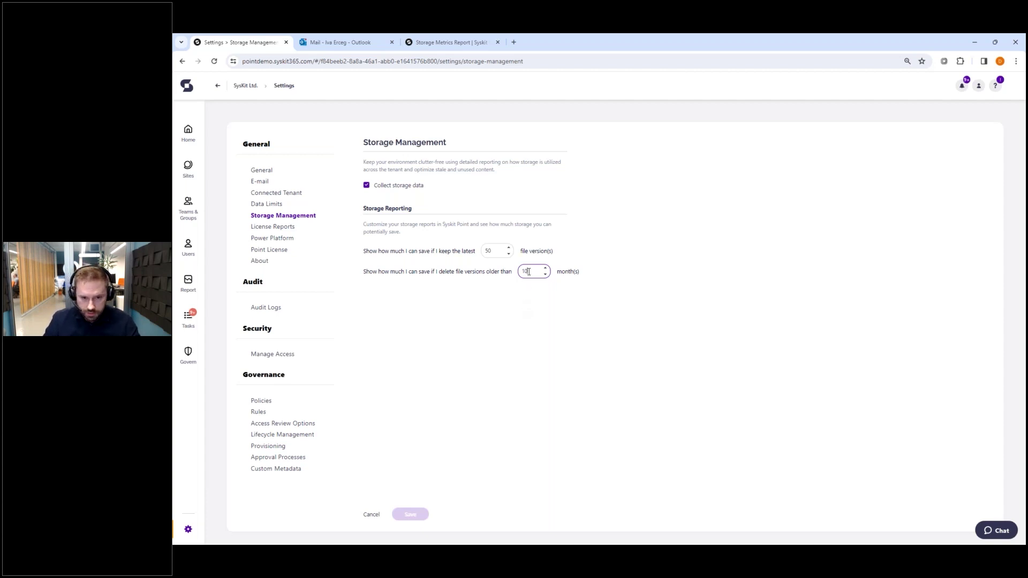
pyautogui.click(474, 354)
pyautogui.click(412, 515)
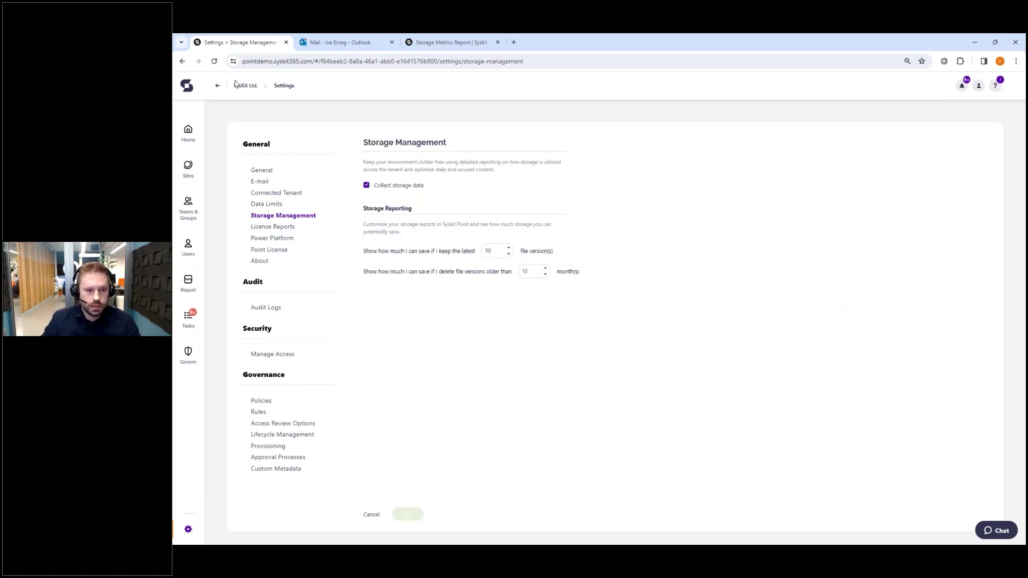
pyautogui.click(217, 87)
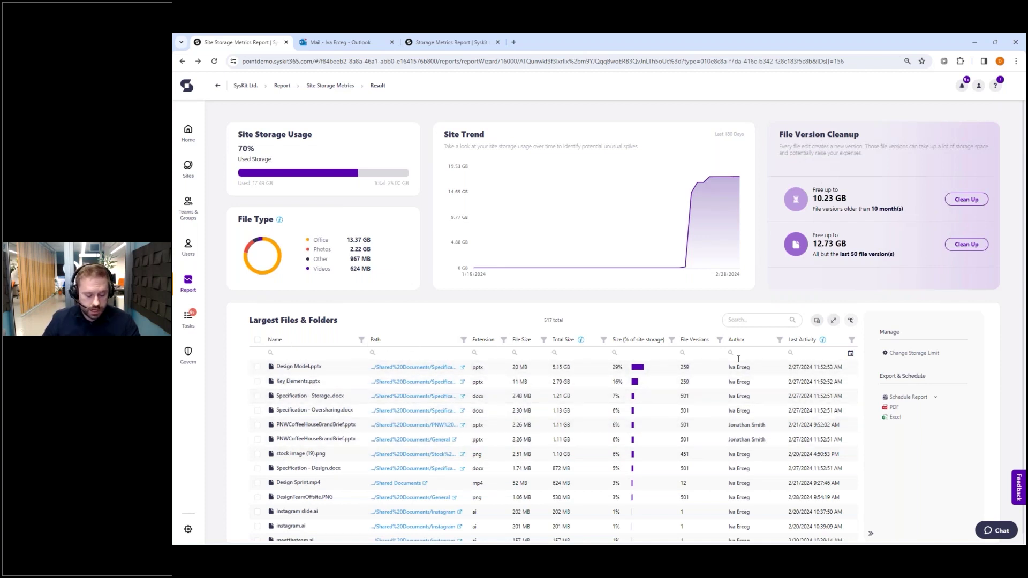
# Step: Filter the File Versions column to values greater than 50
pyautogui.click(683, 355)
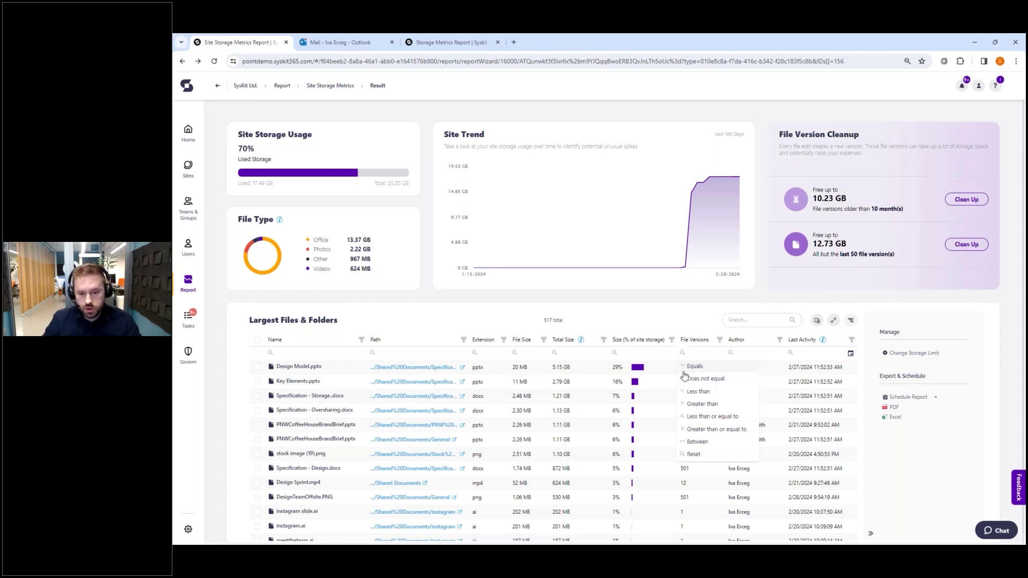
pyautogui.click(689, 404)
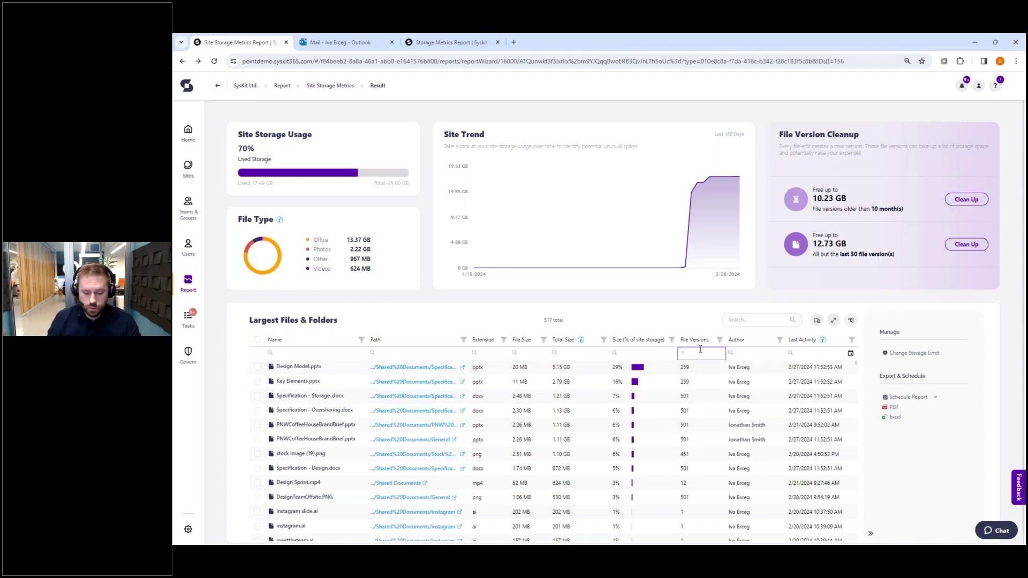
pyautogui.write('50')
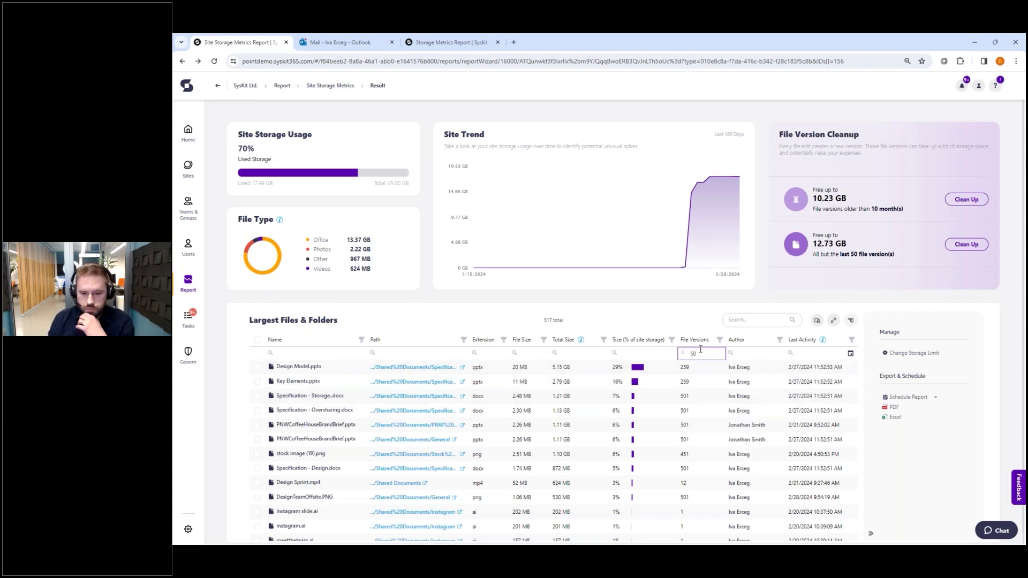